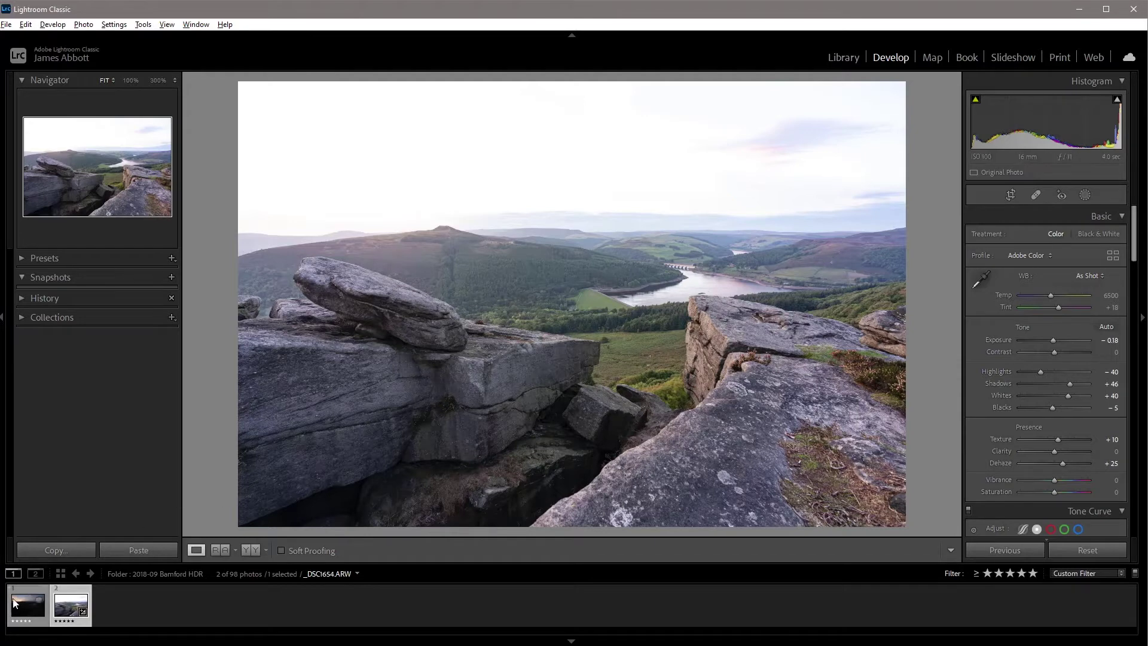
# - Select the daytime and sunset exposures and synchronize the daytime develop settings onto both
pyautogui.click(16, 613)
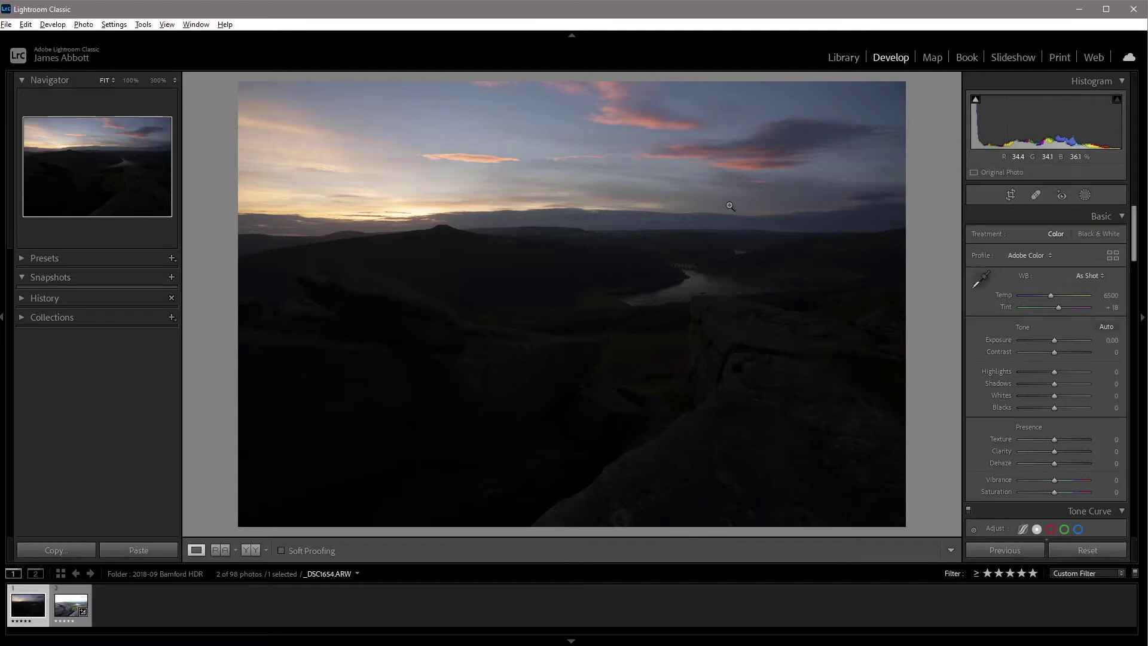
pyautogui.press('Right')
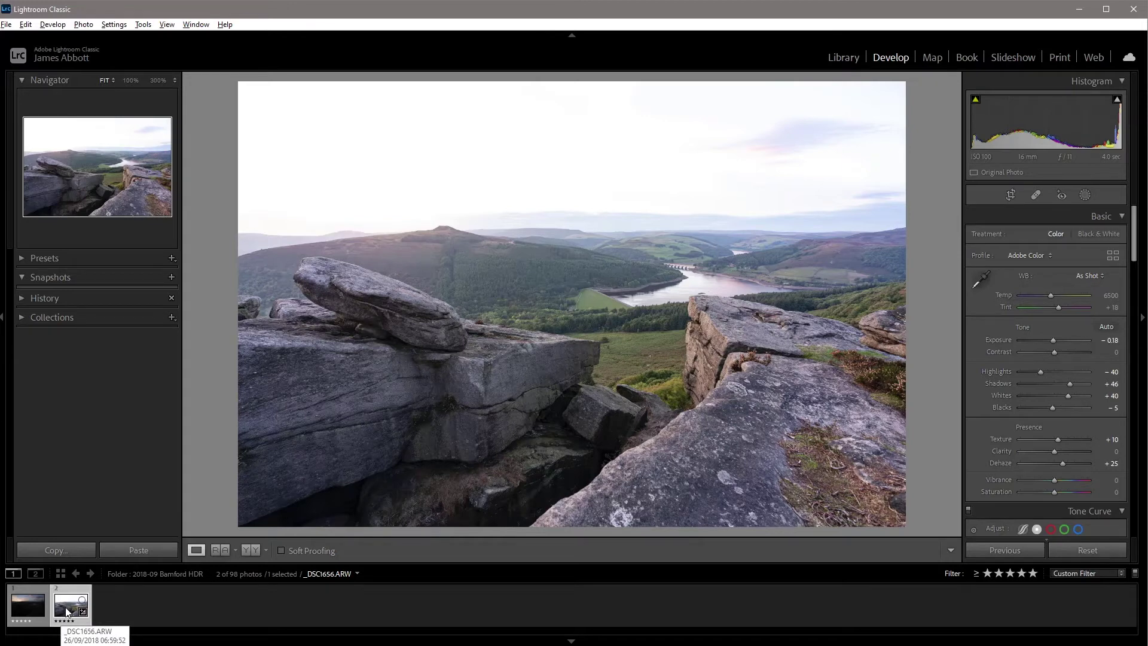
pyautogui.keyDown('ctrl'); pyautogui.click(23, 606); pyautogui.keyUp('ctrl')
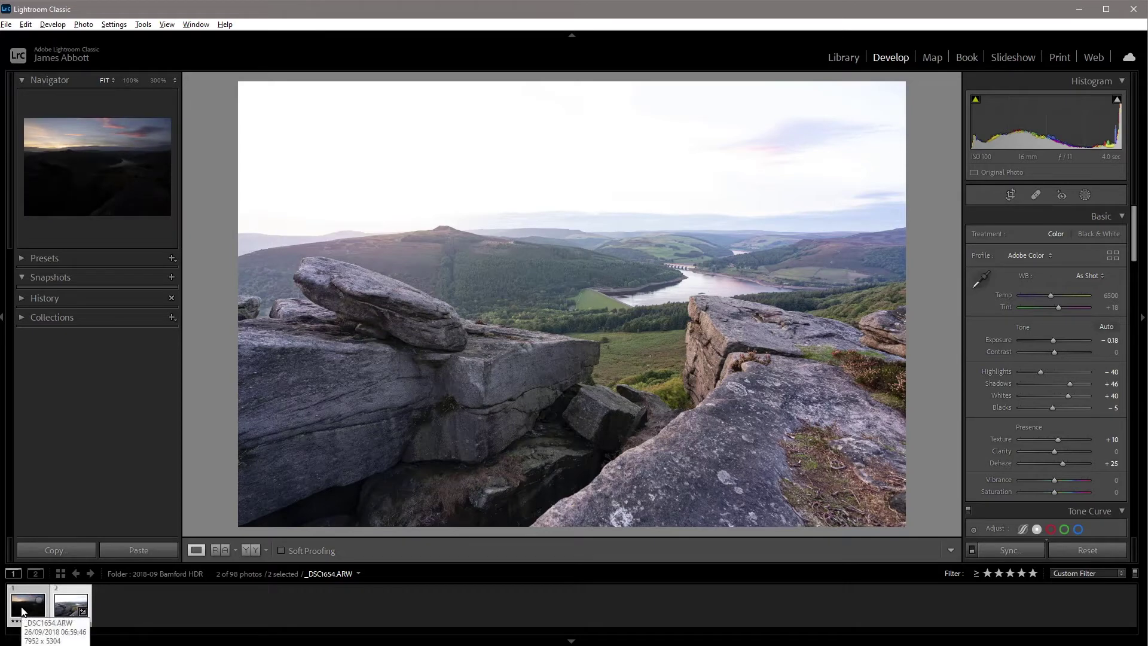
pyautogui.click(1027, 549)
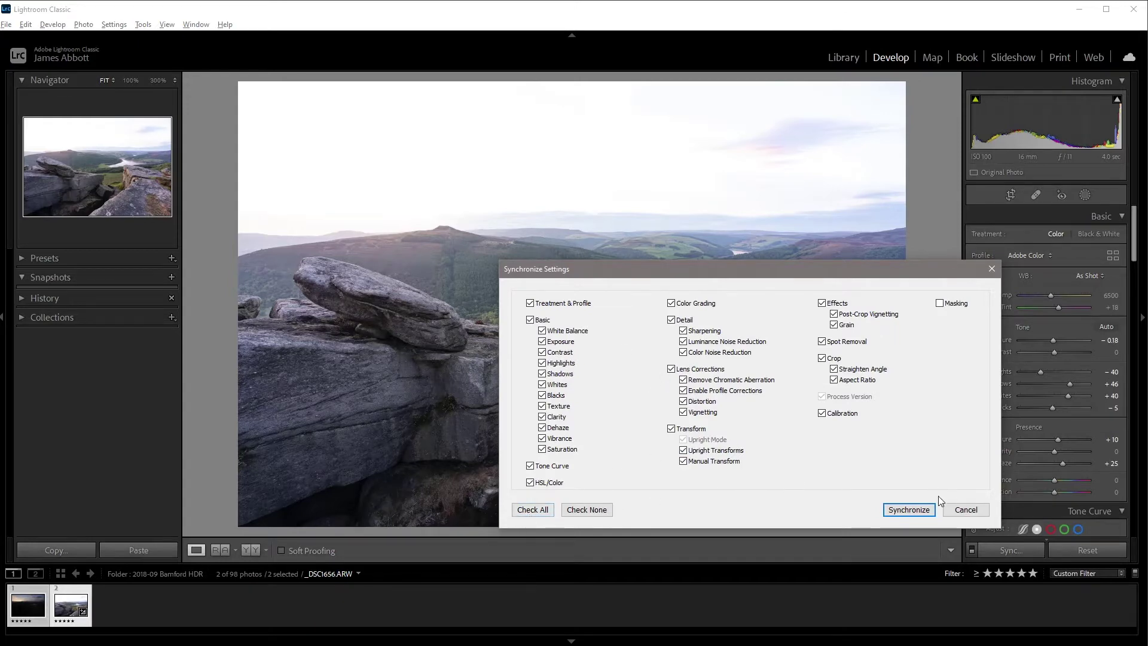
pyautogui.click(916, 509)
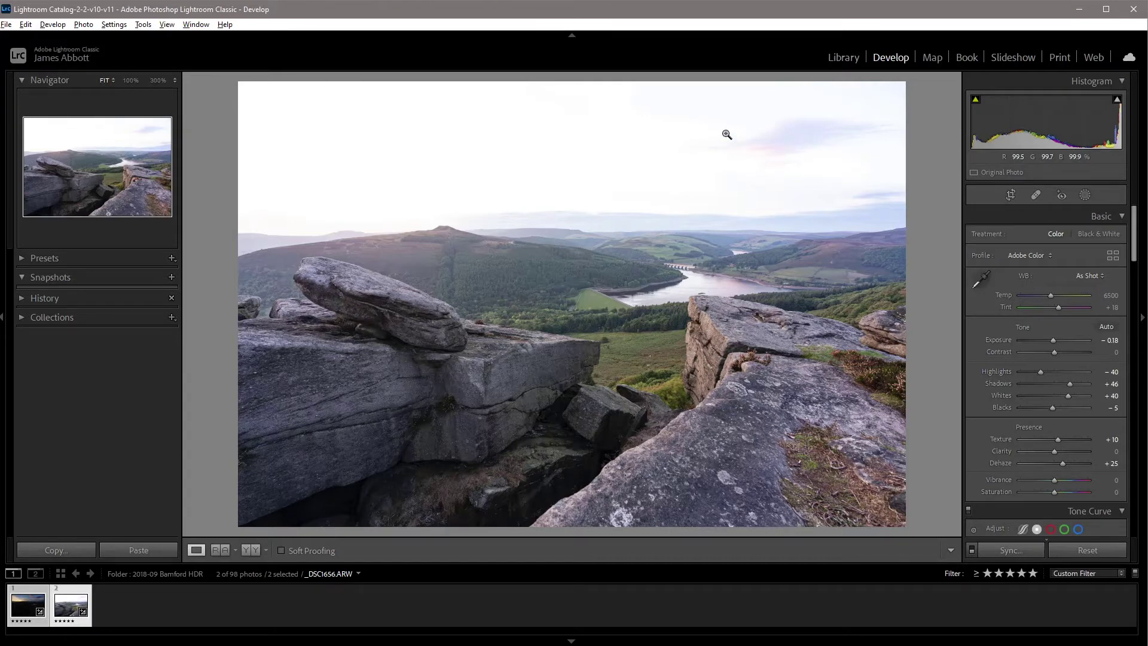
# - On _DSC1654, set Dehaze to 0 and Exposure to 0.00
pyautogui.click(25, 608)
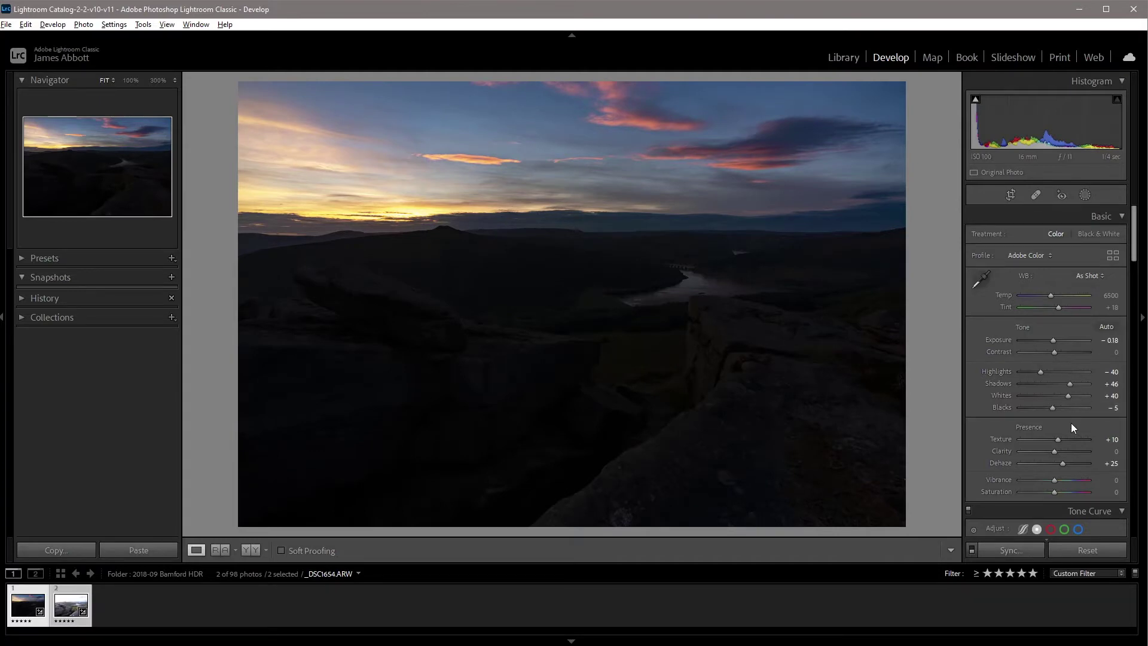
pyautogui.click(1113, 466)
pyautogui.write('0')
pyautogui.press('Return')
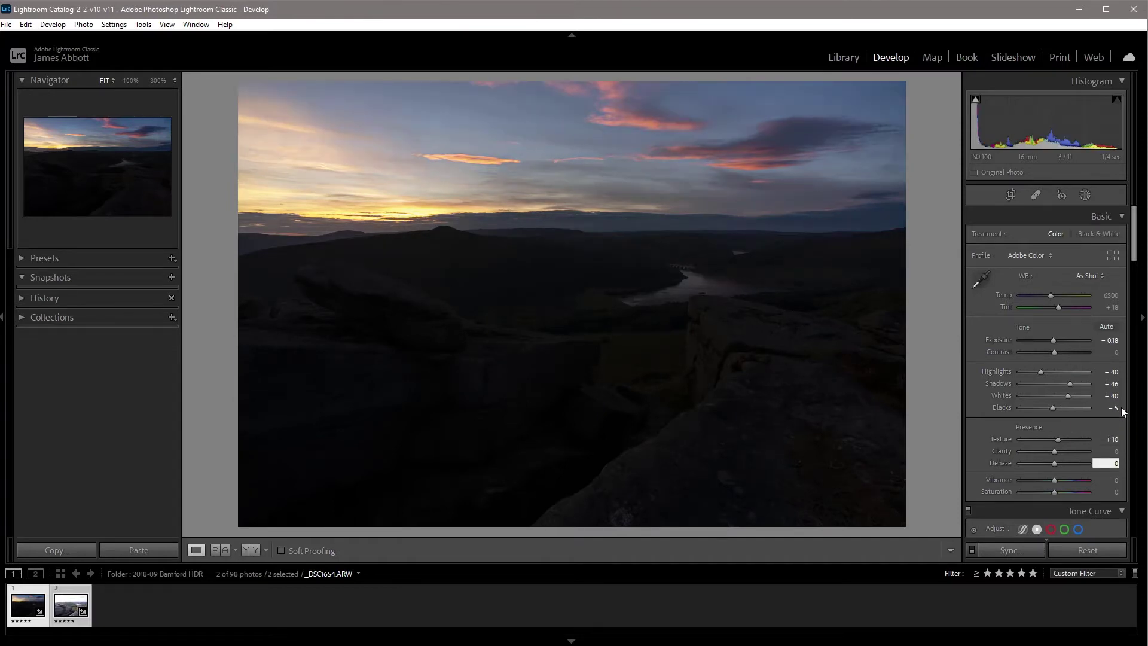
pyautogui.click(1111, 341)
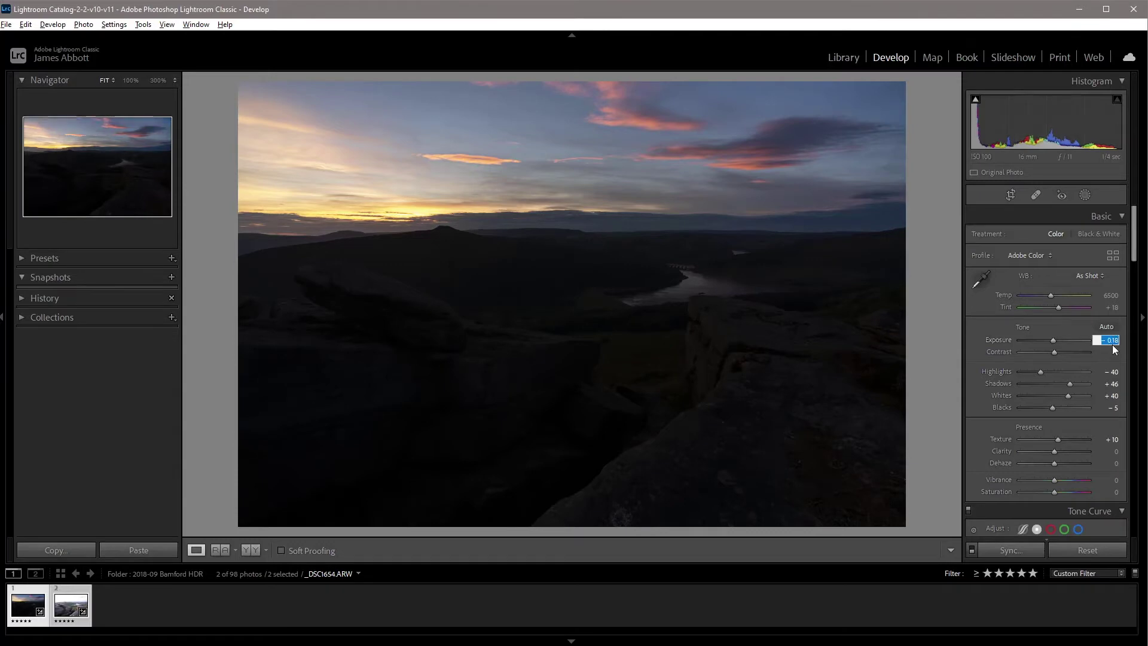
pyautogui.write('0')
pyautogui.press('Return')
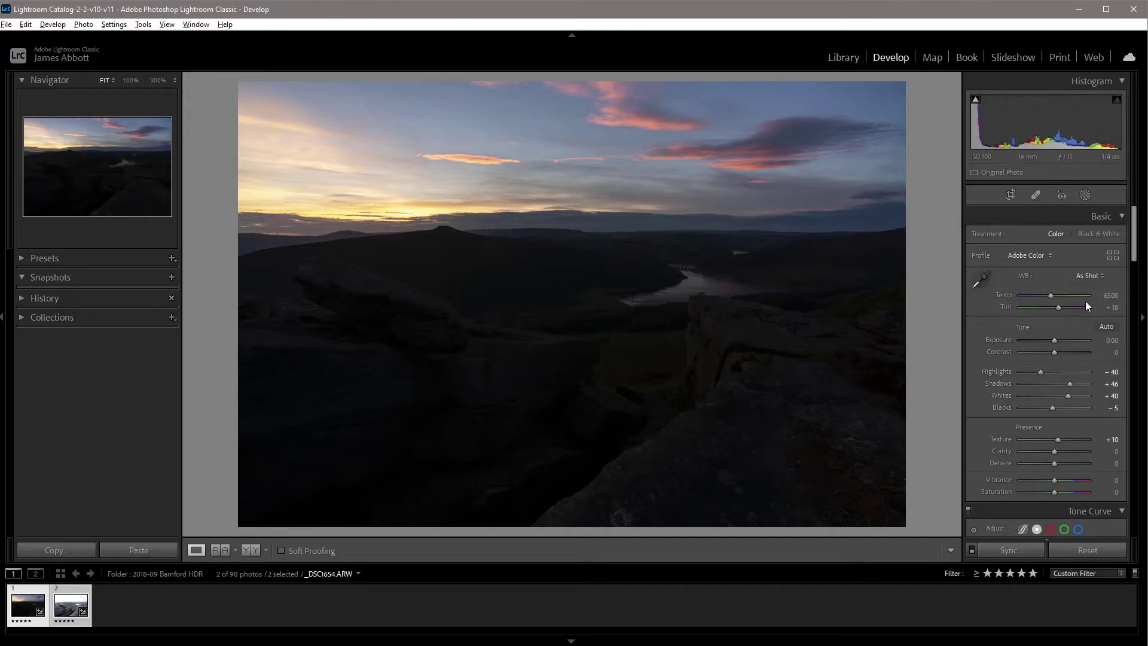
# - Set the sunset exposure's Exposure to +0.35 while checking the highlight clipping preview
pyautogui.press('alt')
pyautogui.moveTo(1064, 347)
pyautogui.mouseDown()
pyautogui.moveTo(1052, 340)
pyautogui.moveTo(1066, 339)
pyautogui.mouseUp()
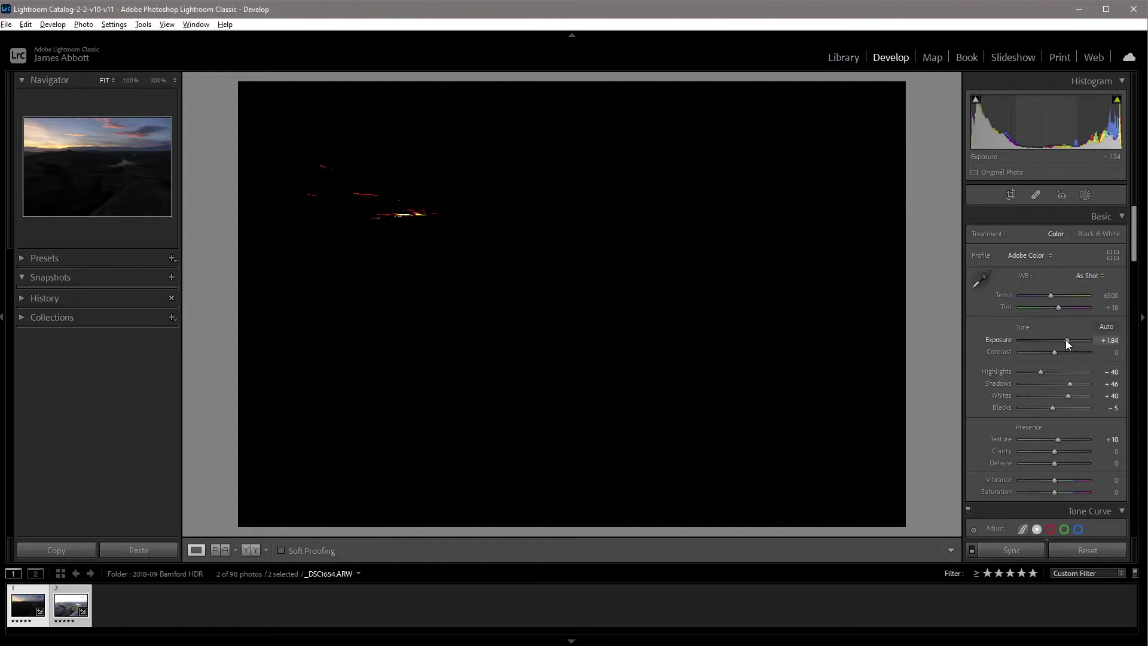
pyautogui.moveTo(1068, 342); pyautogui.dragTo(1056, 339)
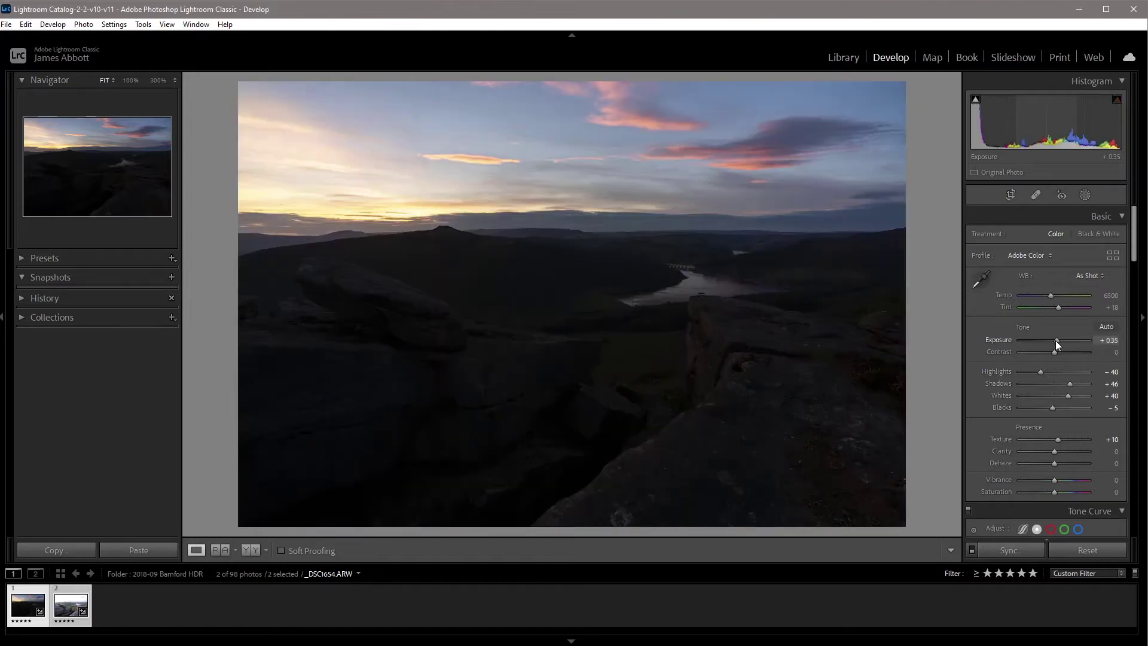
pyautogui.moveTo(1056, 340); pyautogui.dragTo(1055, 340)
# - Lift Blacks to +40 and pull Highlights down to -49
pyautogui.moveTo(1052, 409); pyautogui.dragTo(1066, 407)
pyautogui.press('alt')
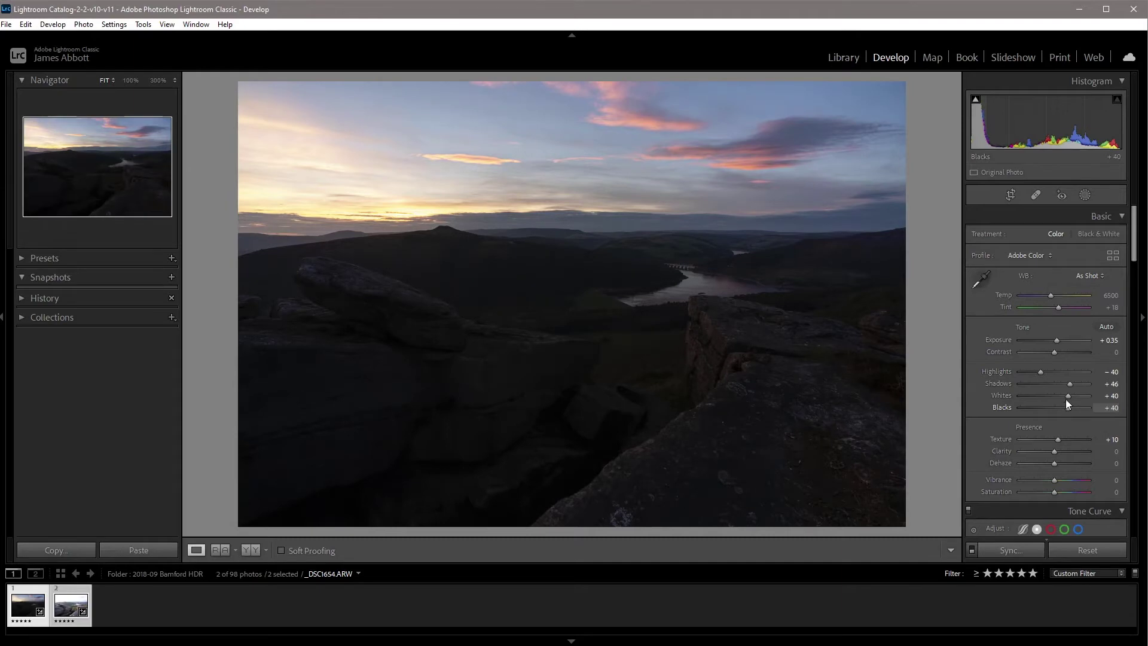
pyautogui.moveTo(1041, 372); pyautogui.dragTo(1036, 372)
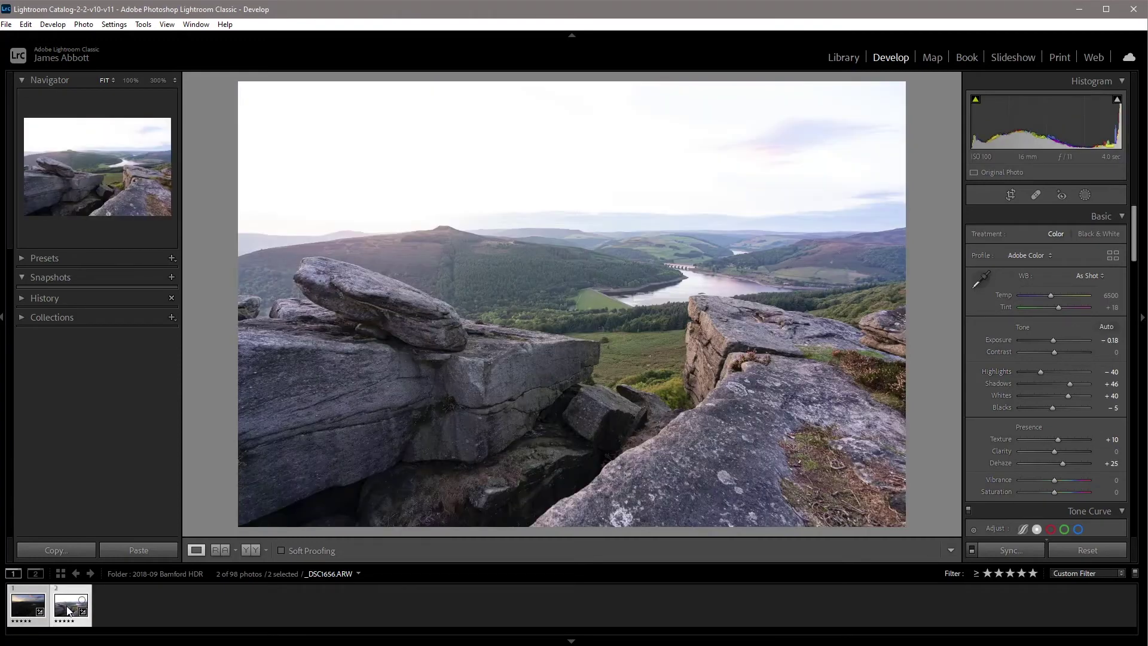
pyautogui.click(24, 612)
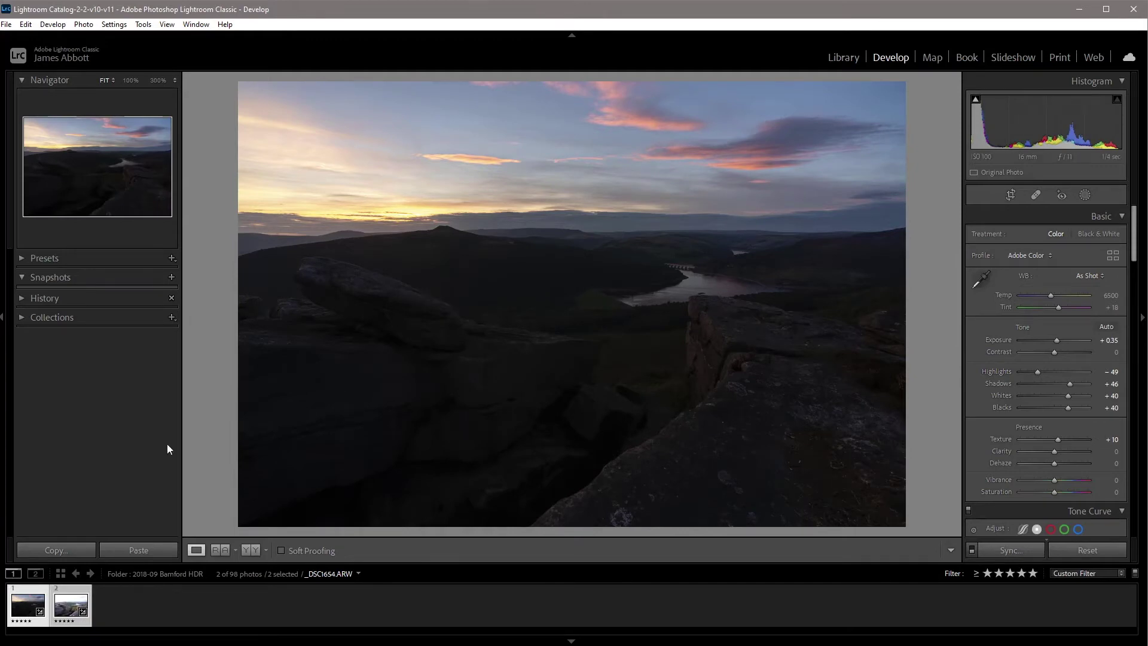
# - Open _DSC1654 and _DSC1656 as stacked layers in one Photoshop document via Edit In
pyautogui.moveTo(58, 612)
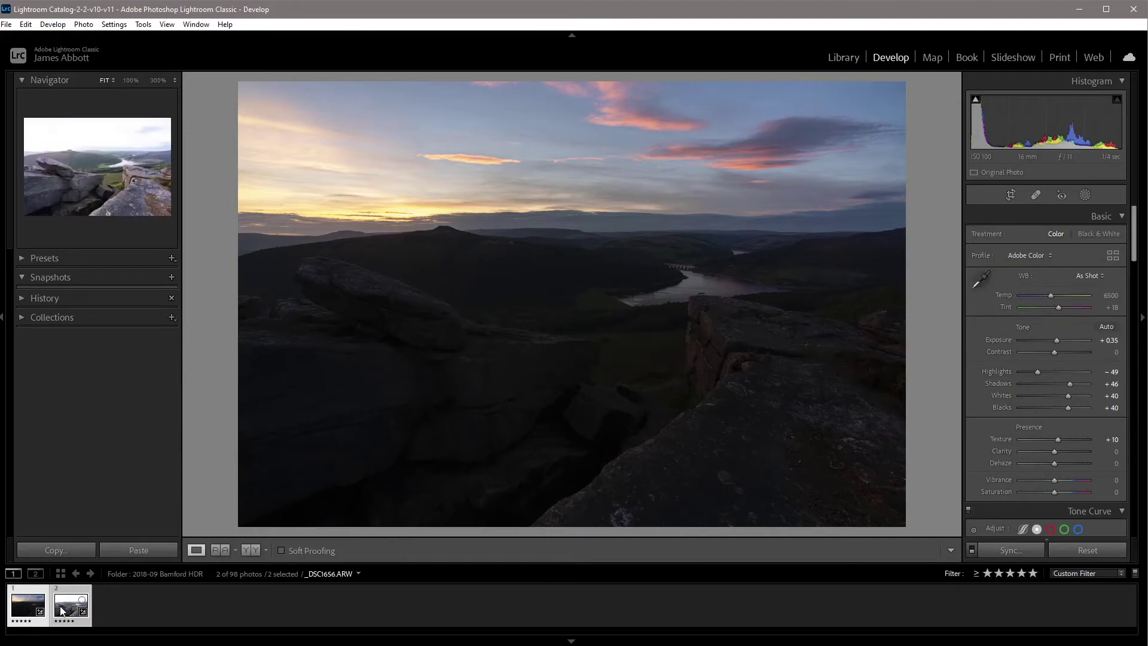
pyautogui.rightClick(69, 608)
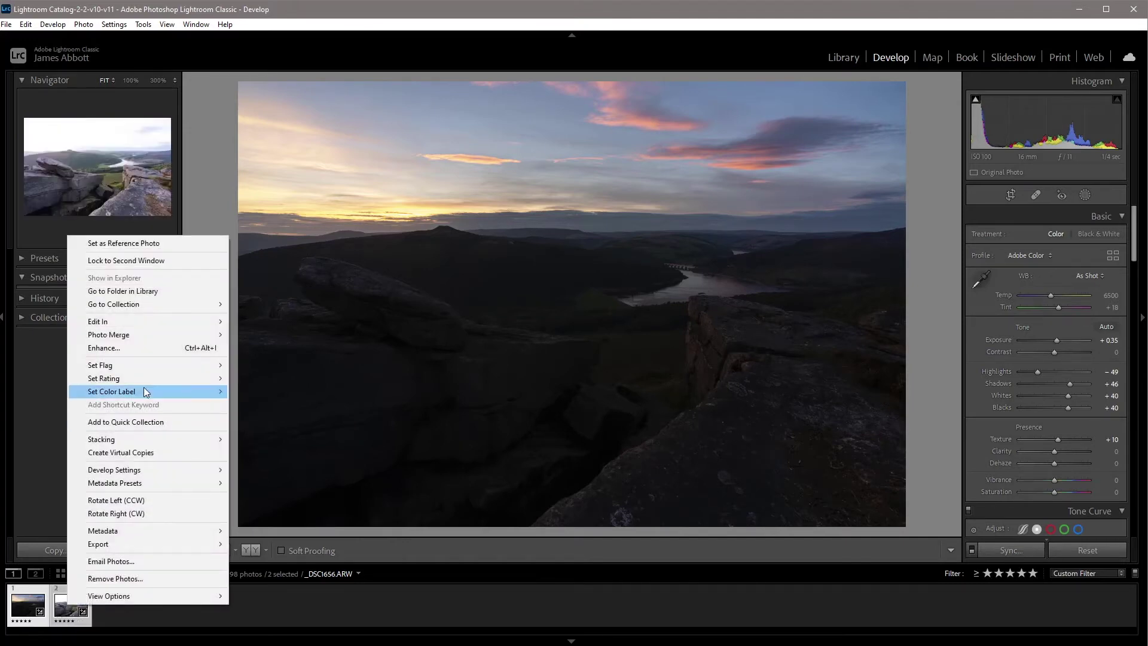
pyautogui.moveTo(150, 326)
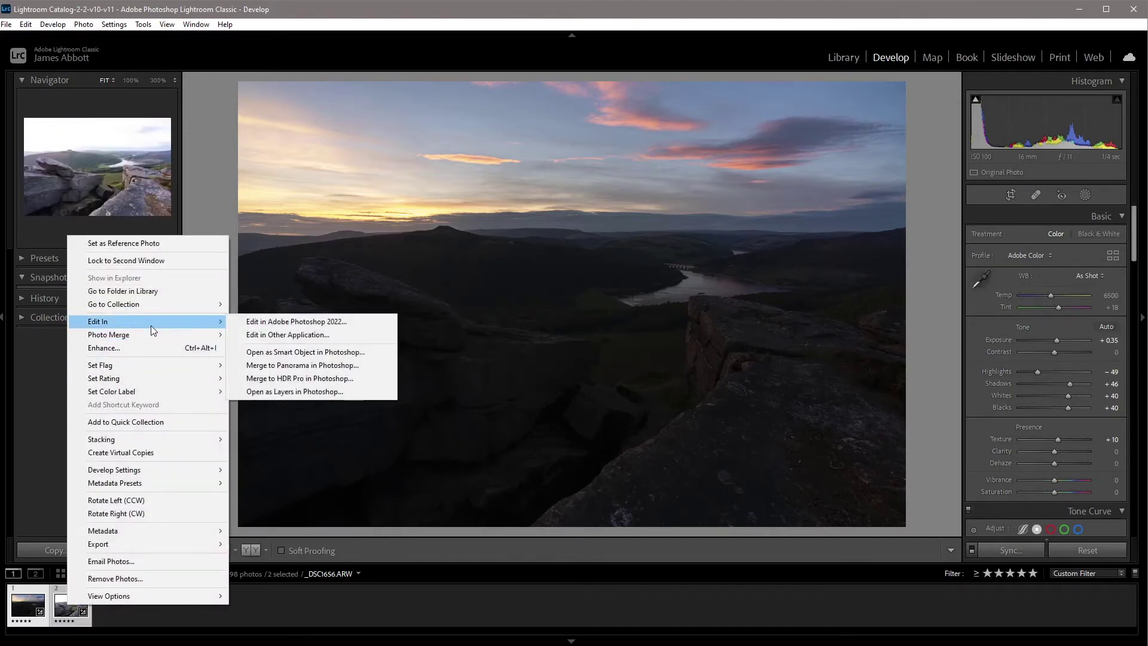
pyautogui.click(317, 391)
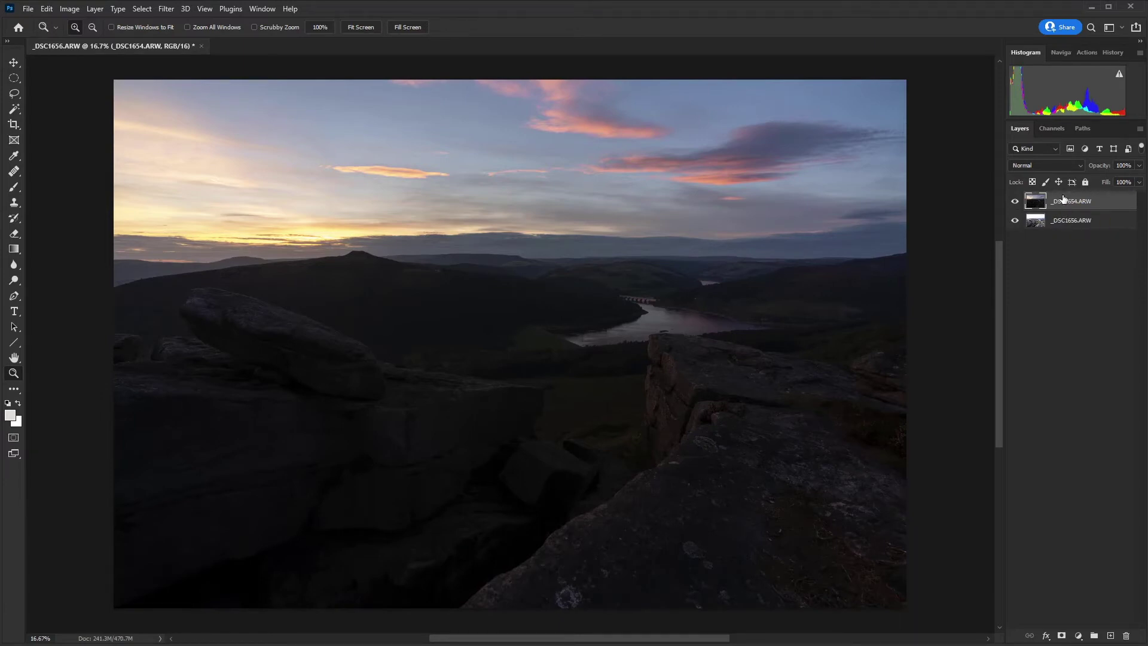
# - Select both exposure layers and auto-align them with Auto projection
pyautogui.keyDown('shift'); pyautogui.click(1082, 221); pyautogui.keyUp('shift')
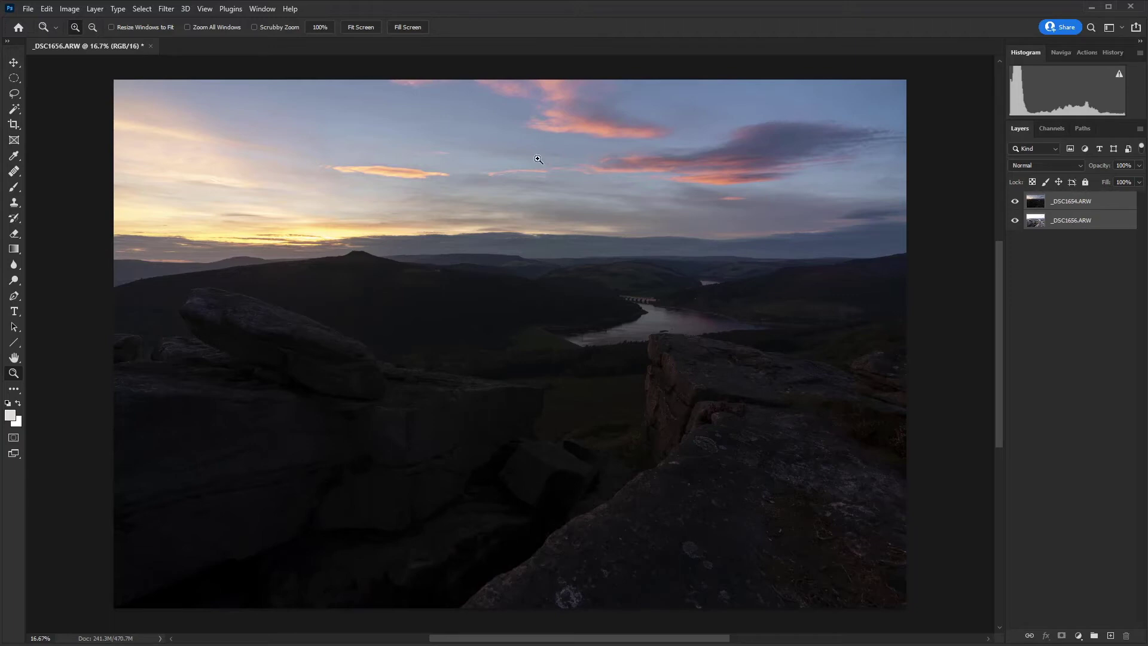
pyautogui.click(48, 10)
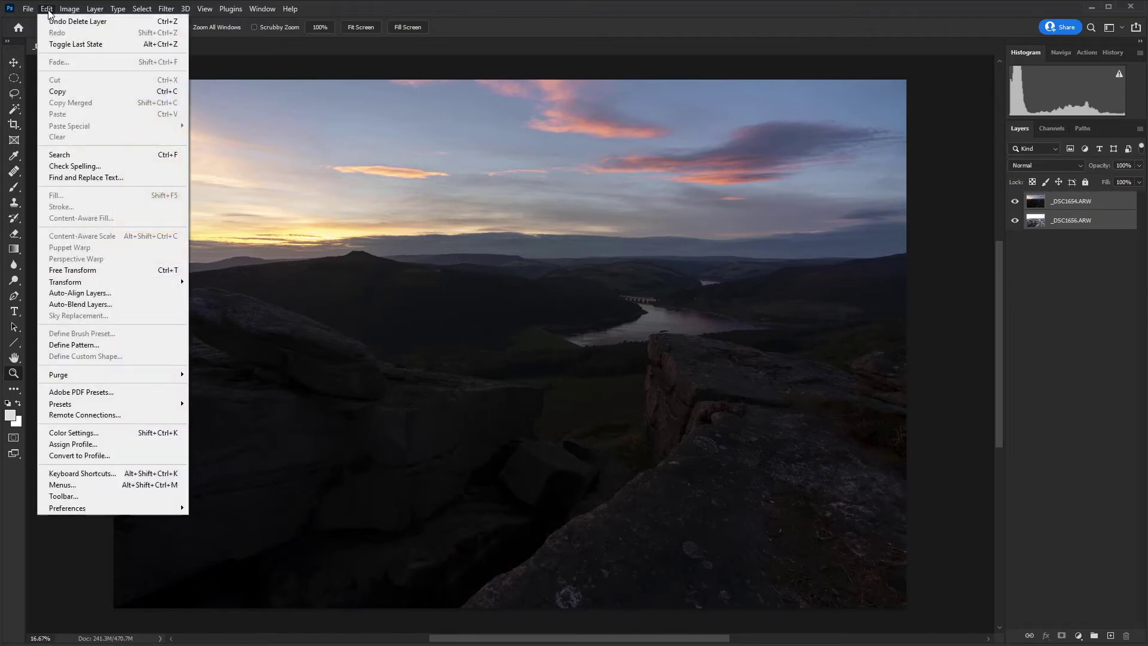
pyautogui.click(90, 293)
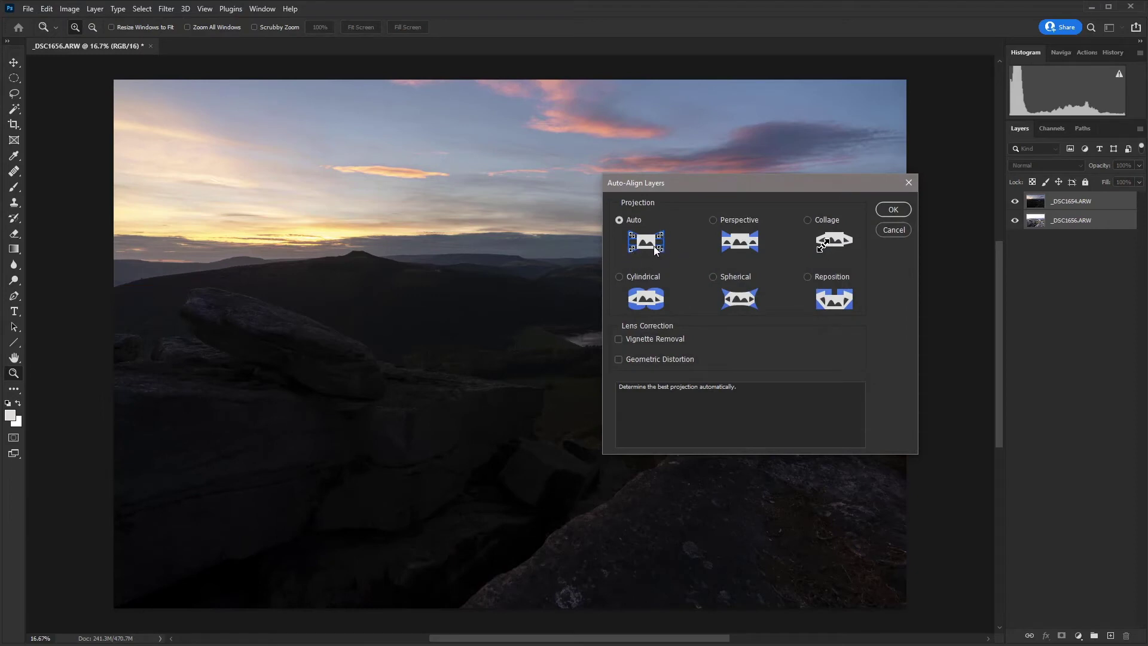
pyautogui.click(898, 209)
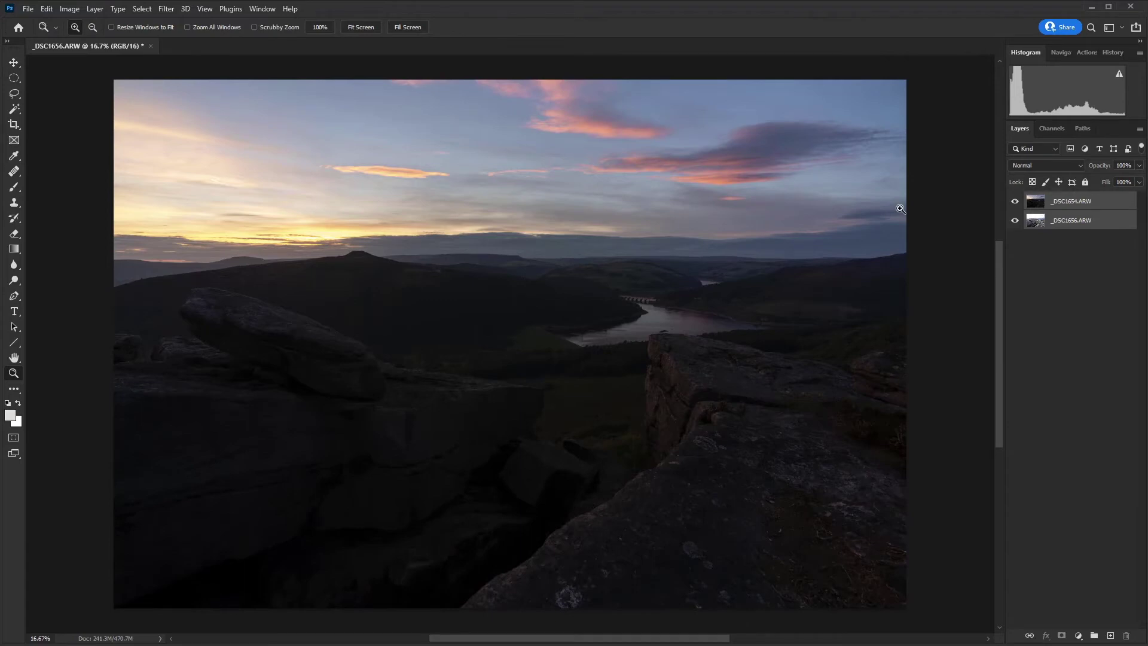
pyautogui.click(144, 187)
# - Zoom to 50% and pan across the sky to inspect its detail
pyautogui.click(142, 187)
pyautogui.moveTo(151, 163); pyautogui.dragTo(178, 289)
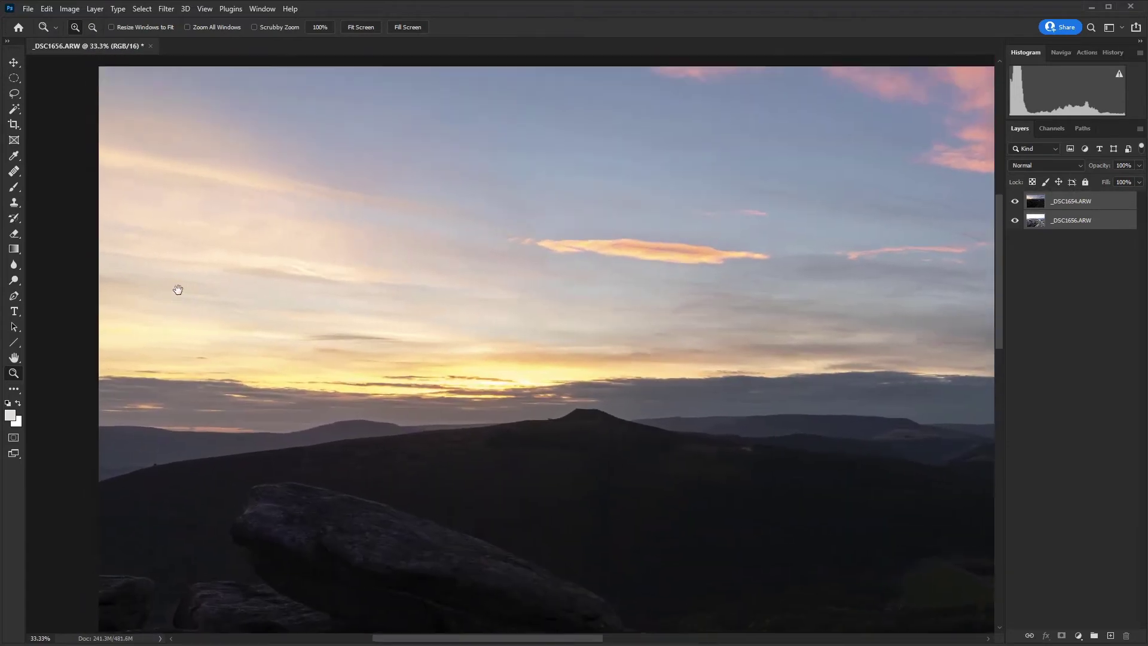
pyautogui.click(221, 210)
pyautogui.moveTo(625, 249); pyautogui.dragTo(113, 248)
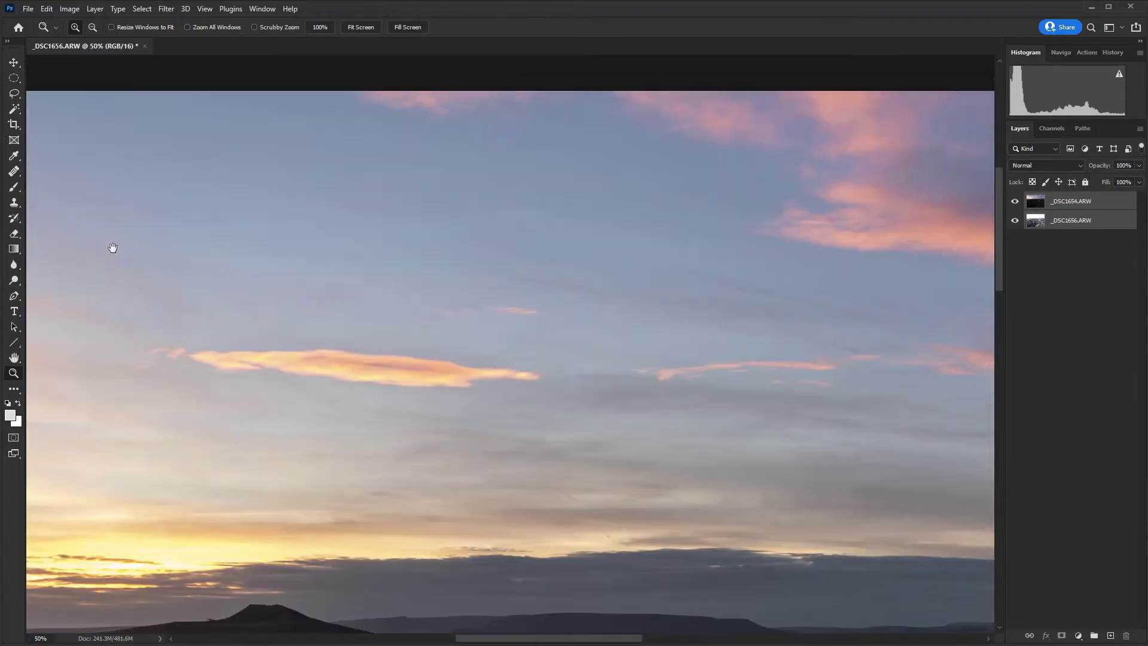
pyautogui.moveTo(858, 289); pyautogui.dragTo(318, 275)
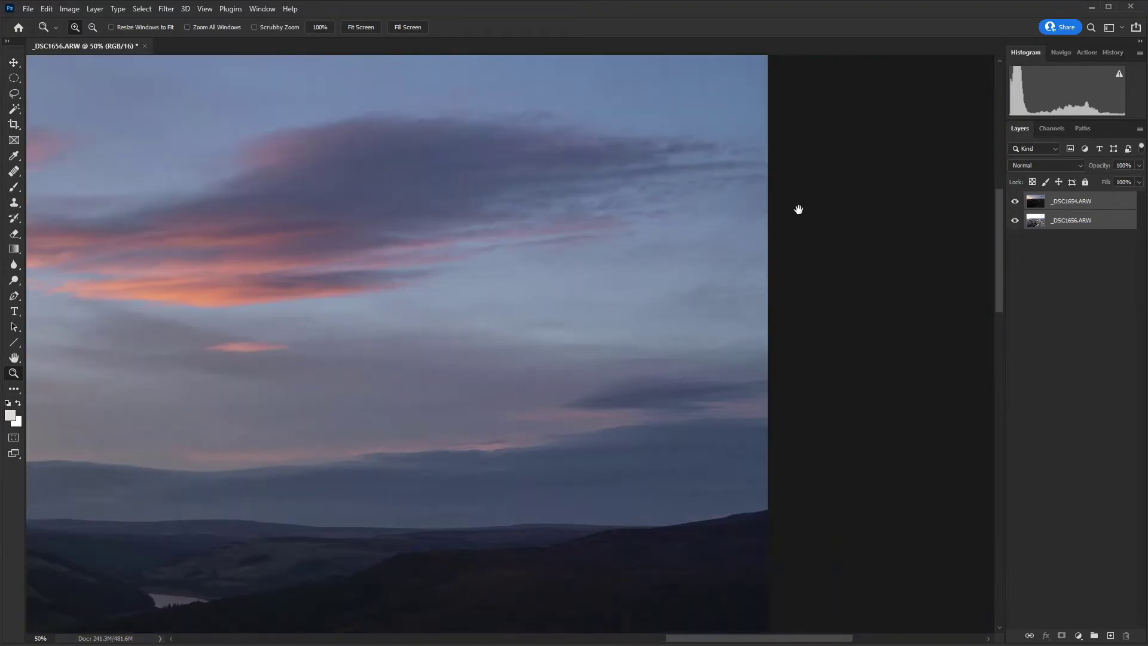
pyautogui.scroll(-10, 798, 209)
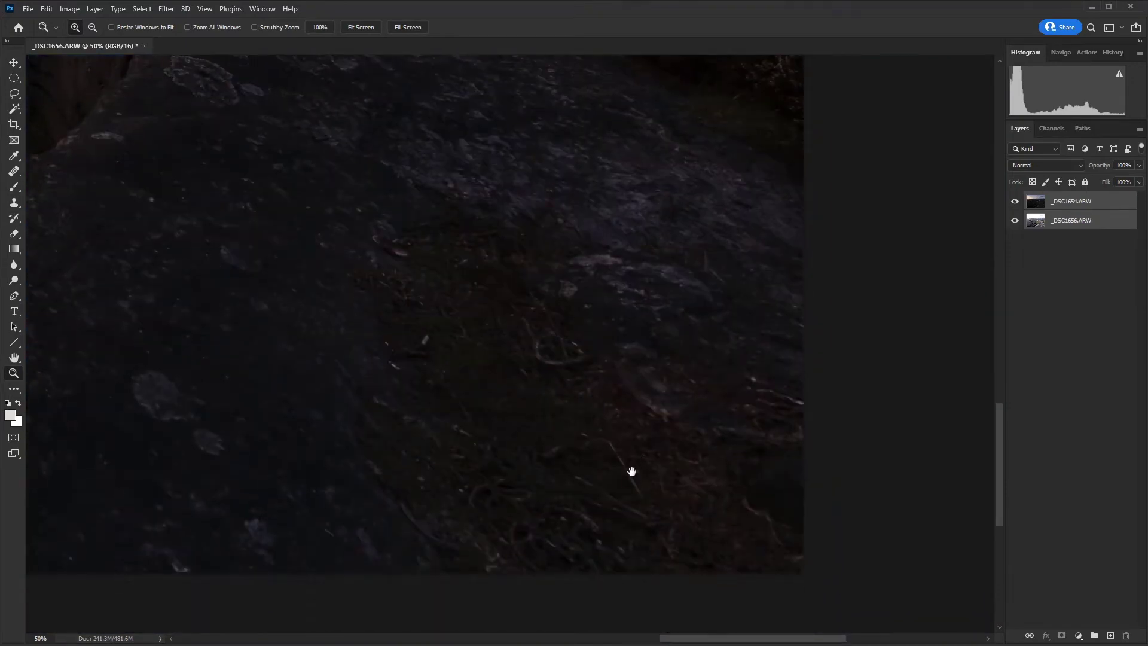
# - Hide and reshow _DSC1654.ARW to compare the rocky foreground, then fit the photo on screen
pyautogui.moveTo(631, 472); pyautogui.dragTo(914, 340)
pyautogui.click(1015, 202)
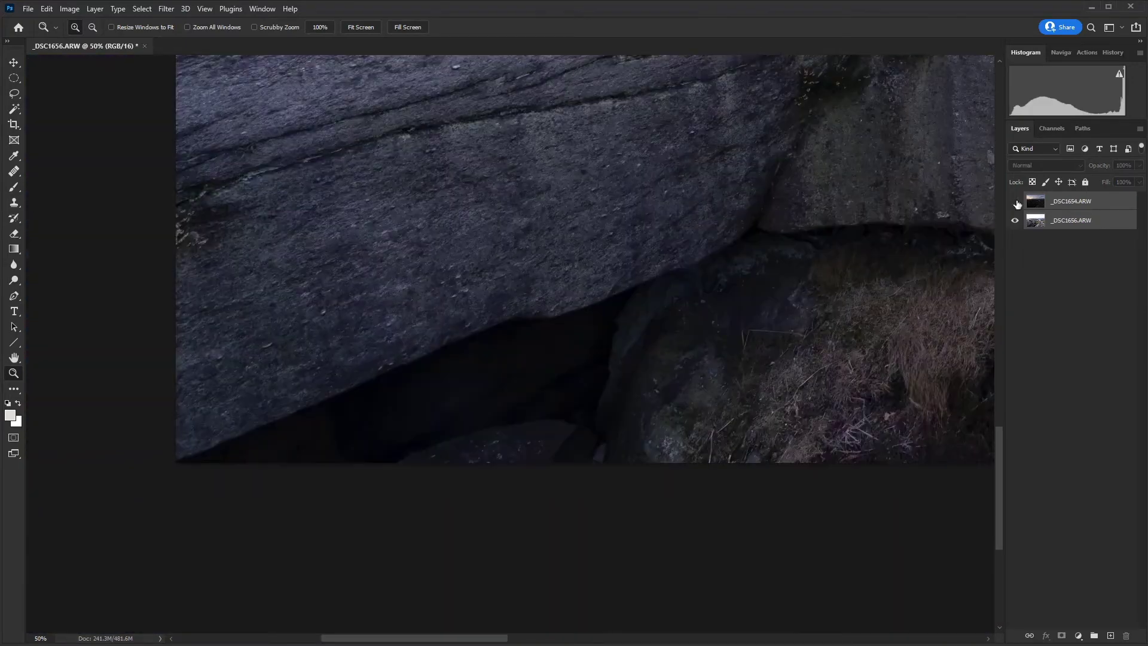
pyautogui.moveTo(915, 238); pyautogui.dragTo(456, 295)
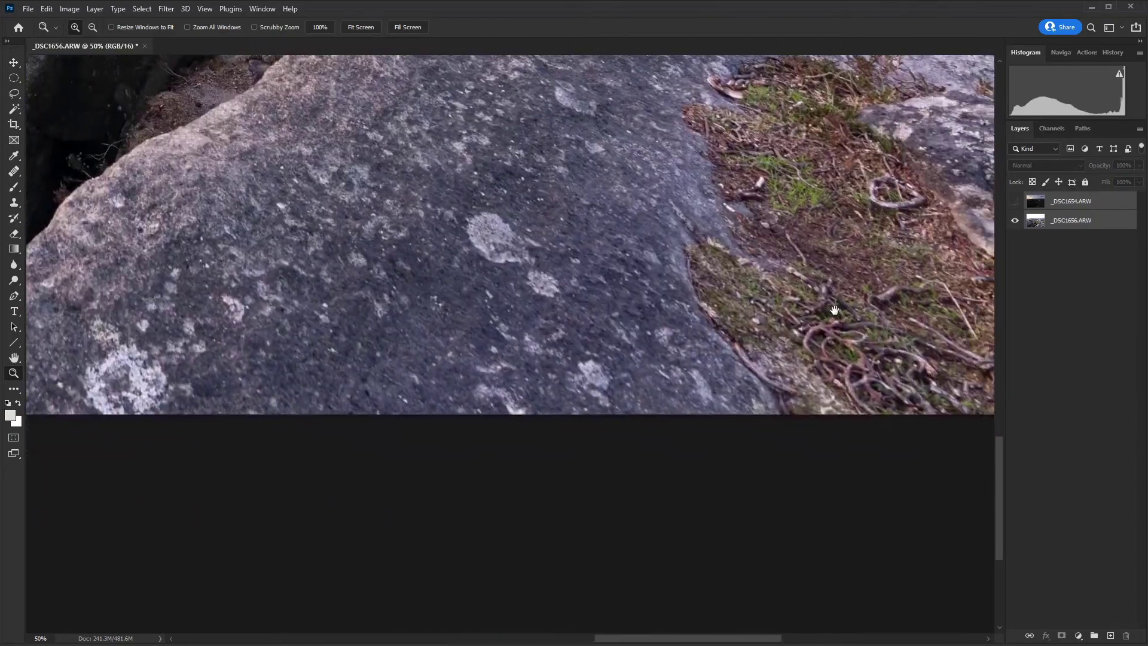
pyautogui.moveTo(833, 310); pyautogui.dragTo(435, 542)
pyautogui.click(1015, 201)
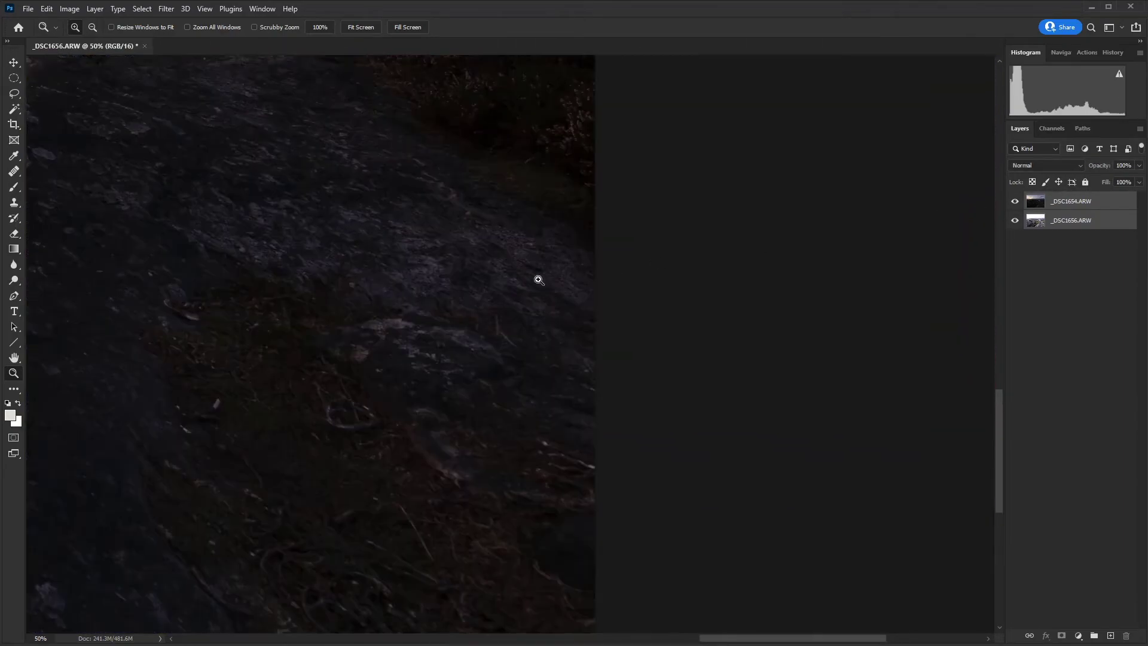
pyautogui.hotkey('ctrl', '0')
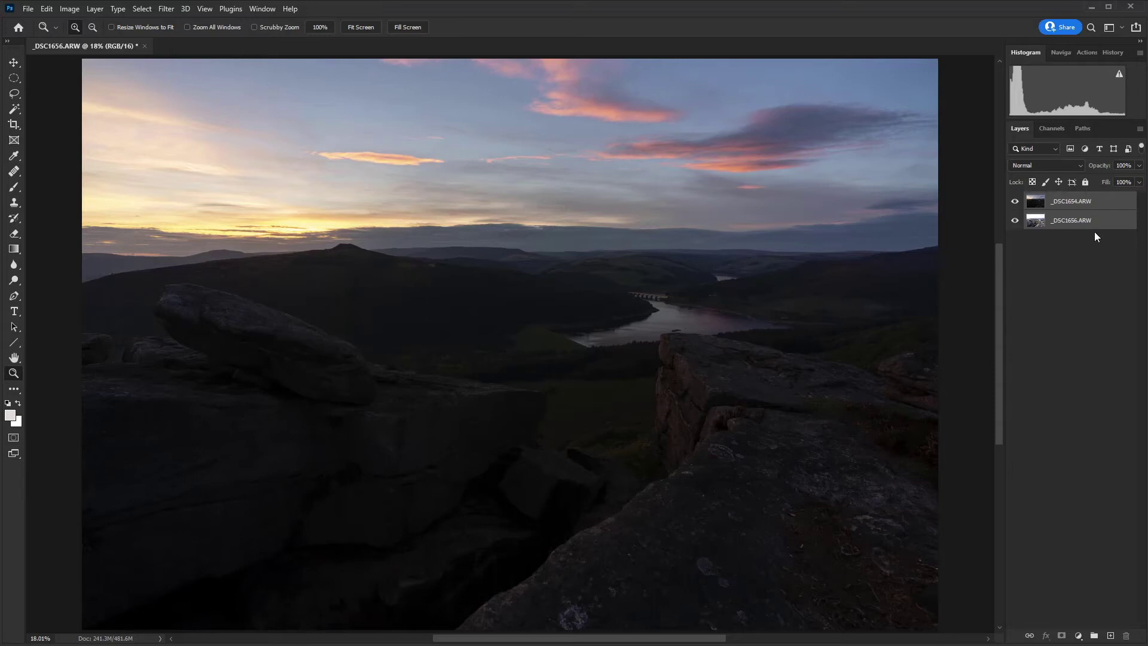
# - Add a layer mask to _DSC1654.ARW and invert it to black
pyautogui.click(1084, 208)
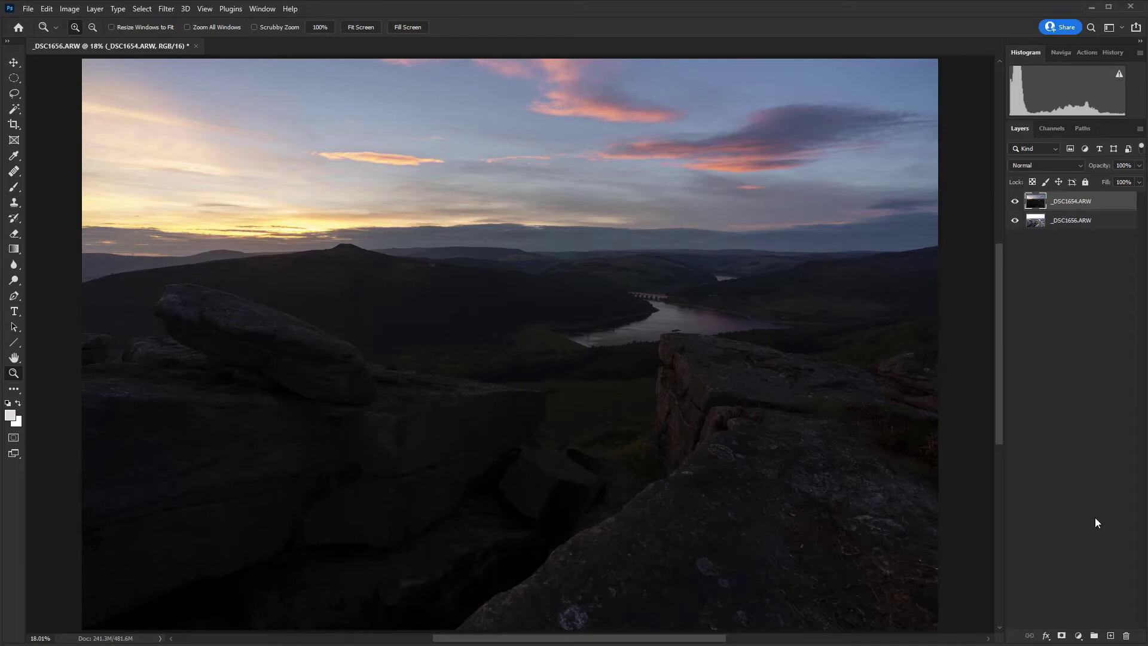
pyautogui.click(1061, 636)
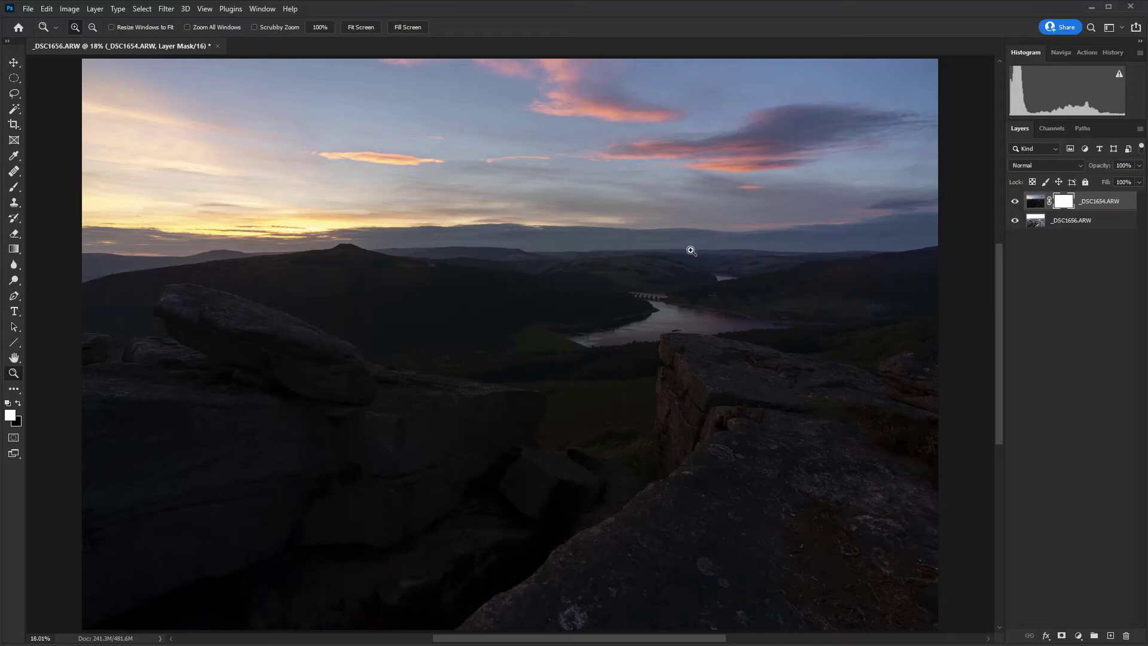
pyautogui.hotkey('ctrl', 'i')
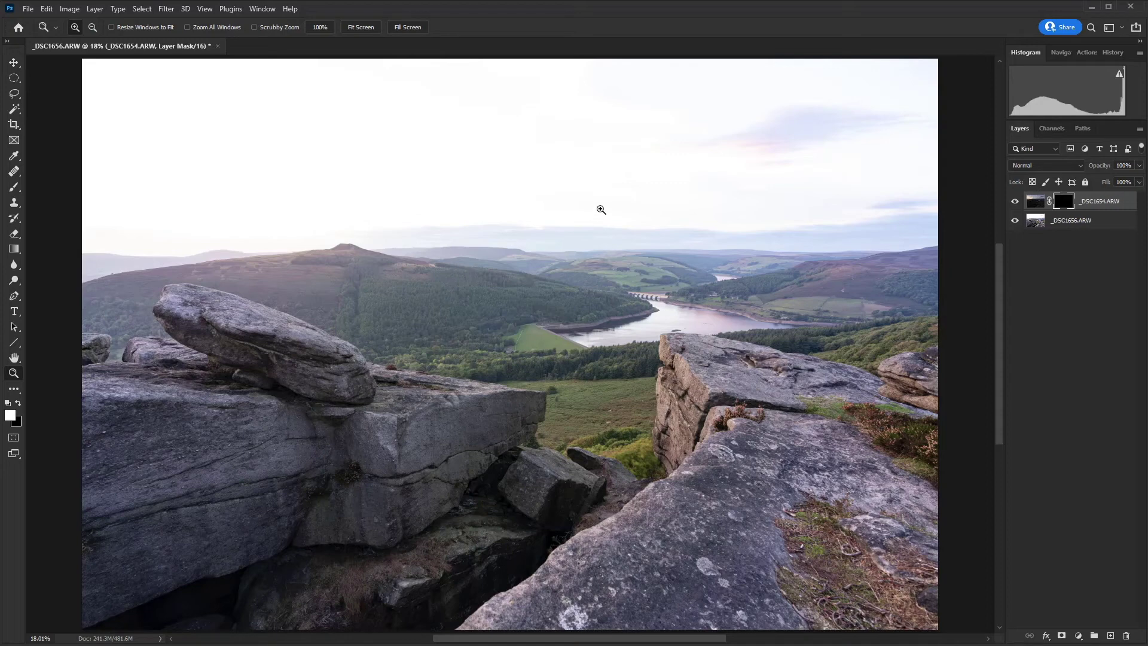
pyautogui.press('x')
pyautogui.press('x')
pyautogui.press('x')
pyautogui.press('x')
pyautogui.press('x')
pyautogui.press('x')
pyautogui.press('b')
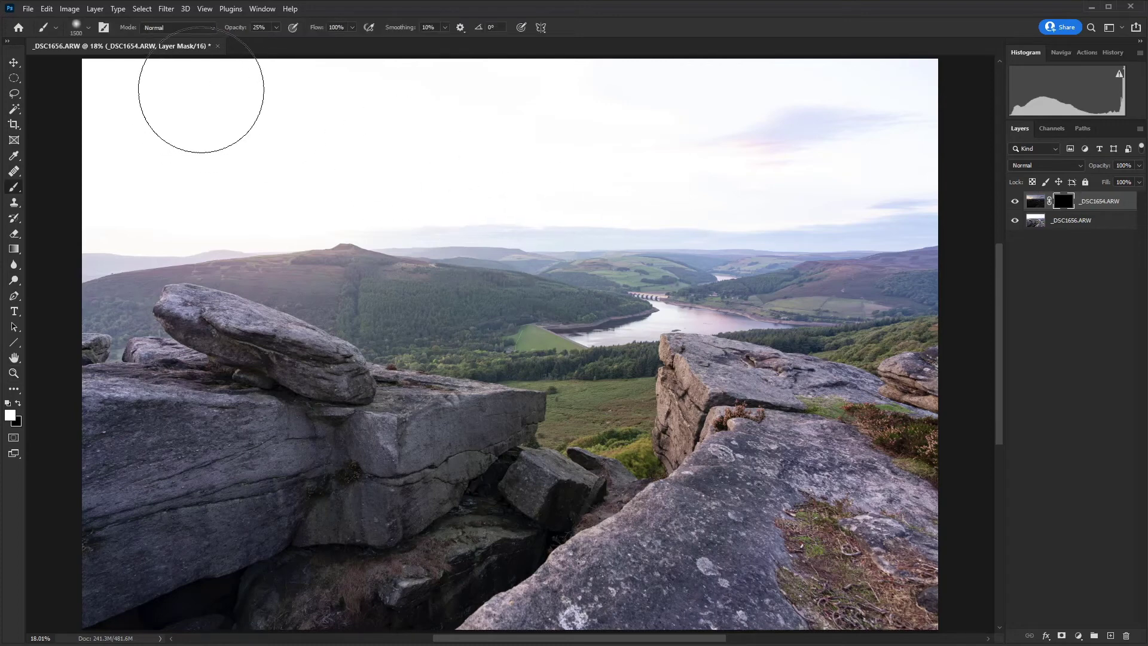
# - Set the brush to 1700 px with 0% hardness and 100% opacity
pyautogui.click(89, 27)
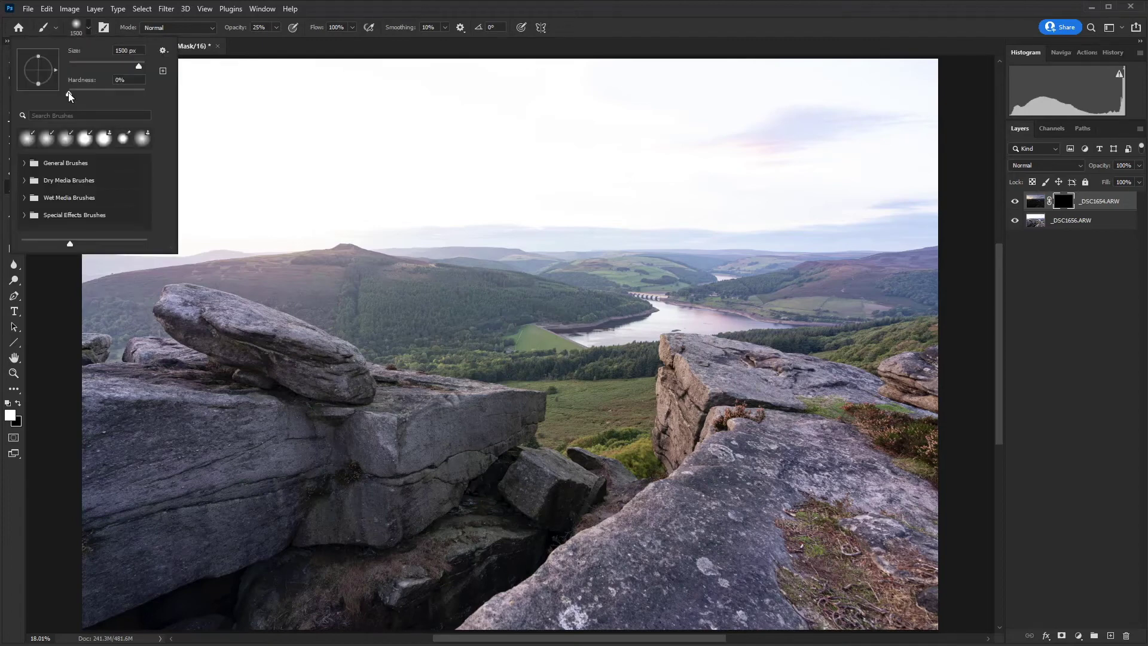
pyautogui.click(243, 46)
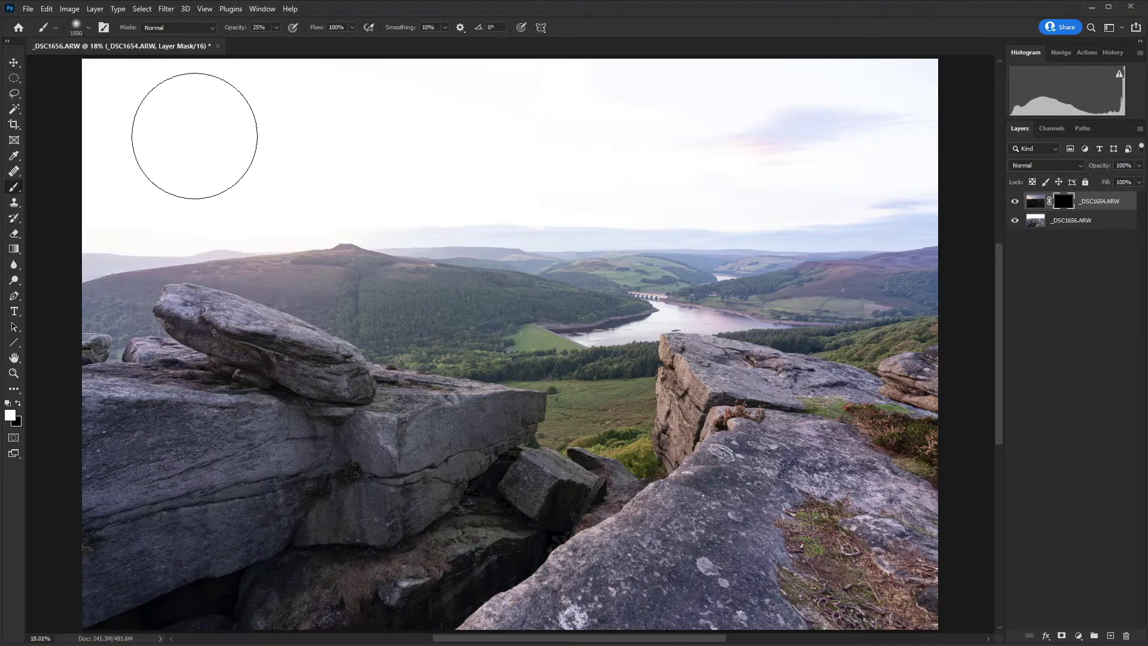
pyautogui.press(']')
pyautogui.press(']')
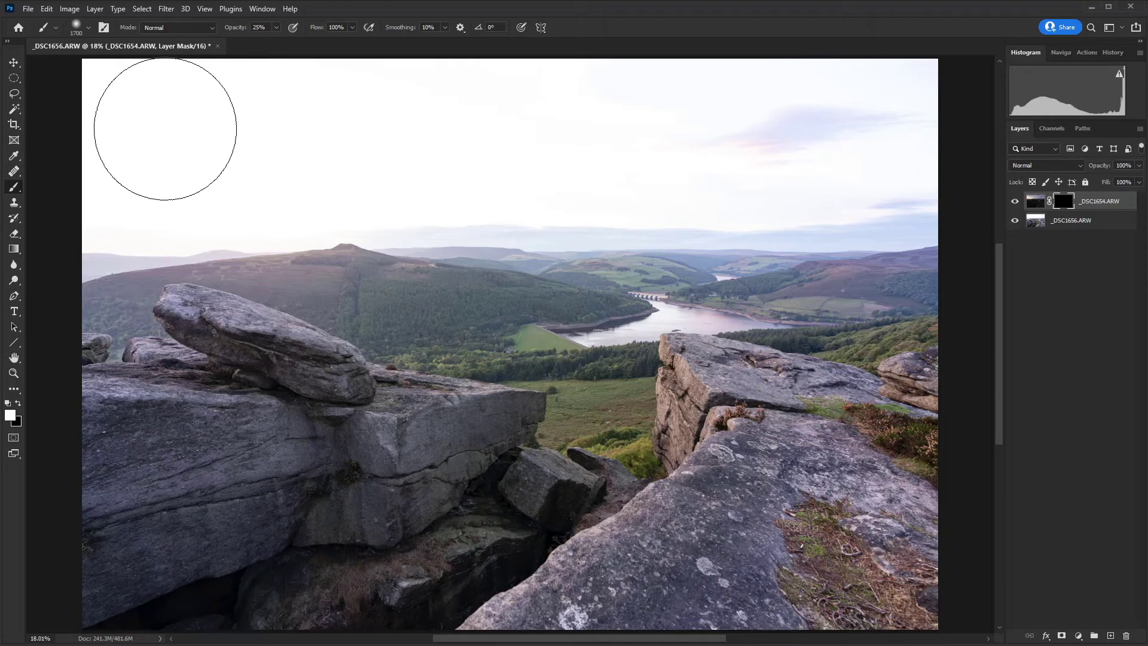
pyautogui.click(276, 28)
pyautogui.moveTo(275, 41); pyautogui.dragTo(333, 44)
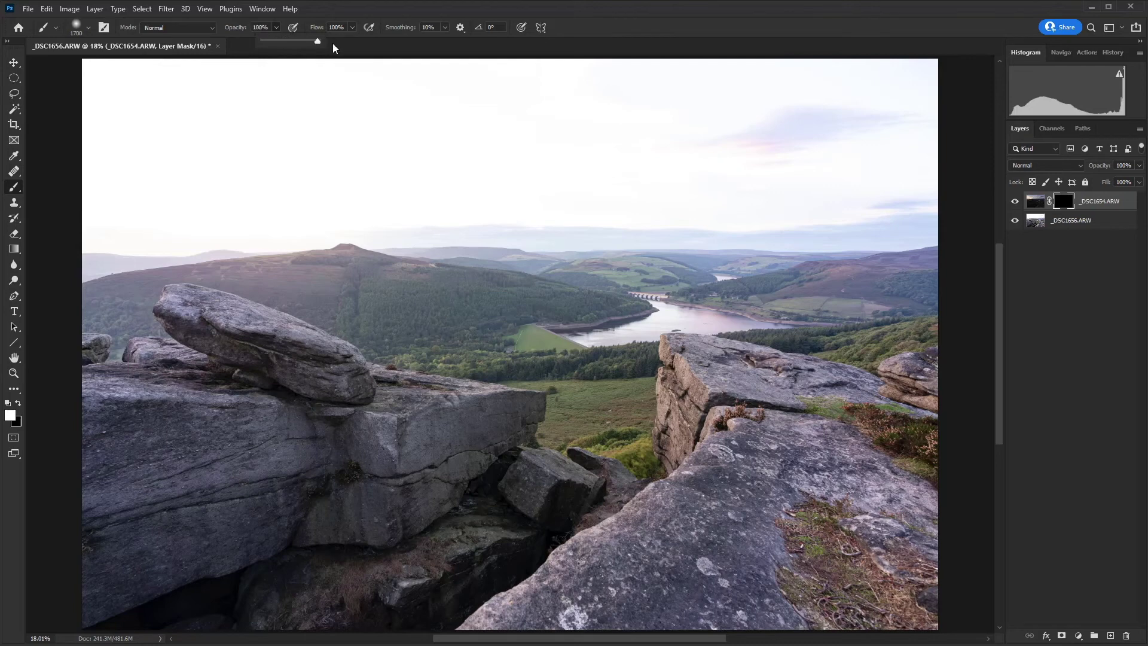
# - Paint white across the top sky at 100% opacity, then along the sky band at 50%
pyautogui.moveTo(105, 109)
pyautogui.mouseDown()
pyautogui.moveTo(722, 100)
pyautogui.moveTo(909, 128)
pyautogui.moveTo(927, 115)
pyautogui.moveTo(99, 120)
pyautogui.moveTo(889, 97)
pyautogui.mouseUp()
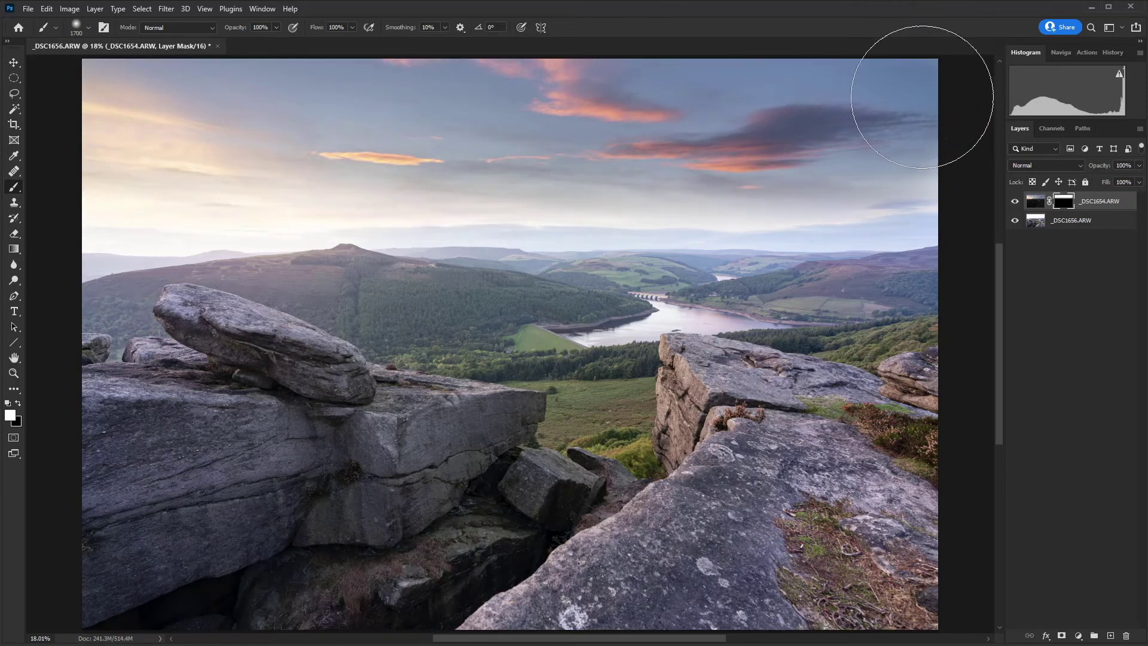
pyautogui.click(276, 28)
pyautogui.moveTo(251, 40); pyautogui.dragTo(249, 41)
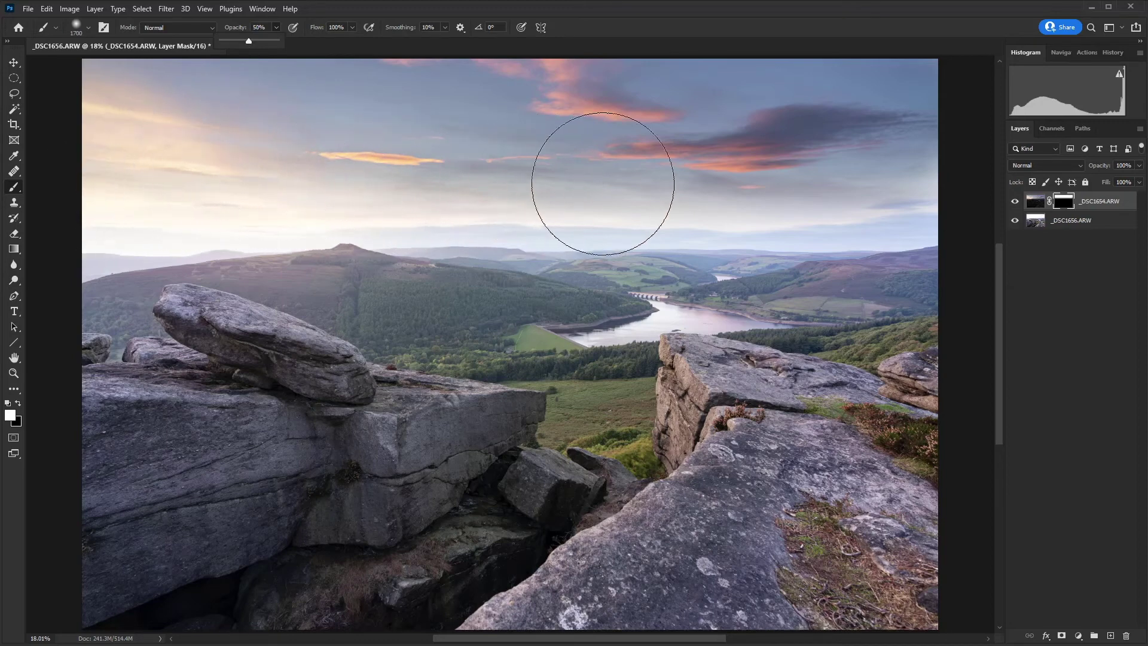
pyautogui.click(924, 191)
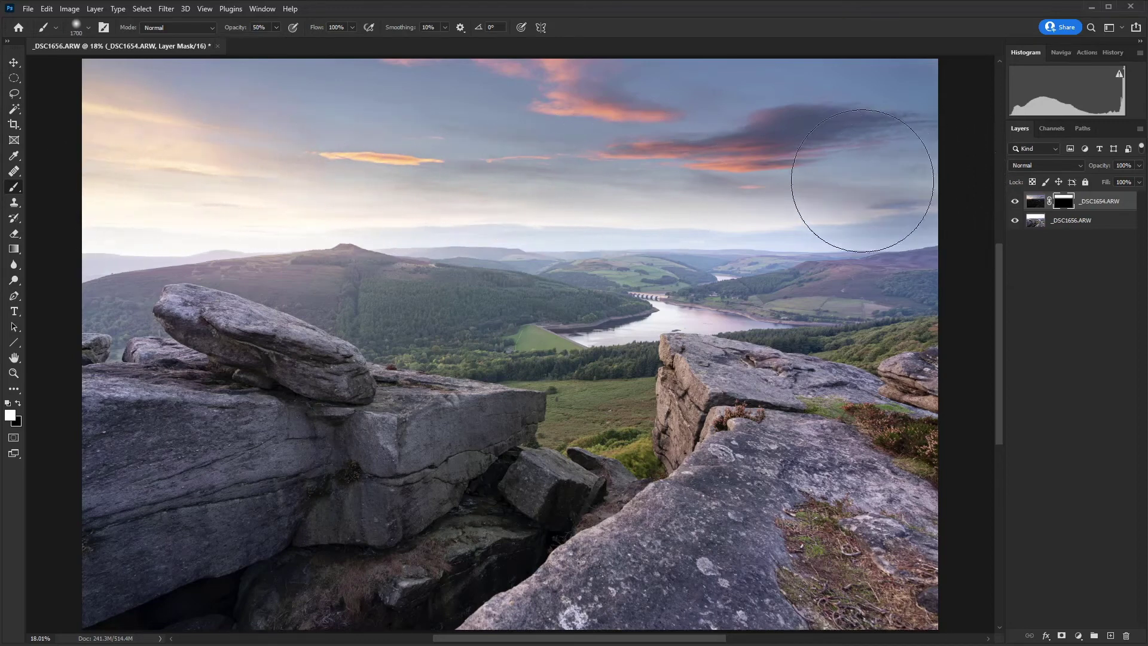
pyautogui.moveTo(863, 181)
pyautogui.mouseDown()
pyautogui.moveTo(620, 200)
pyautogui.moveTo(371, 182)
pyautogui.moveTo(56, 185)
pyautogui.moveTo(147, 180)
pyautogui.mouseUp()
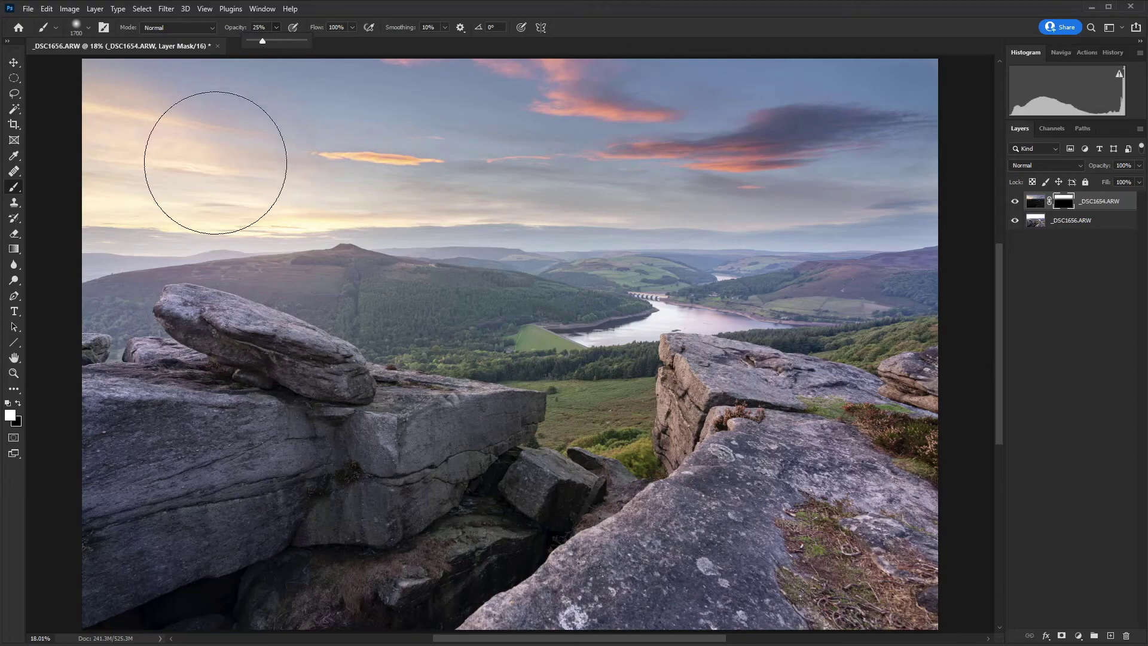
pyautogui.press('[')
pyautogui.press('[')
pyautogui.press('[')
pyautogui.press('[')
pyautogui.press('[')
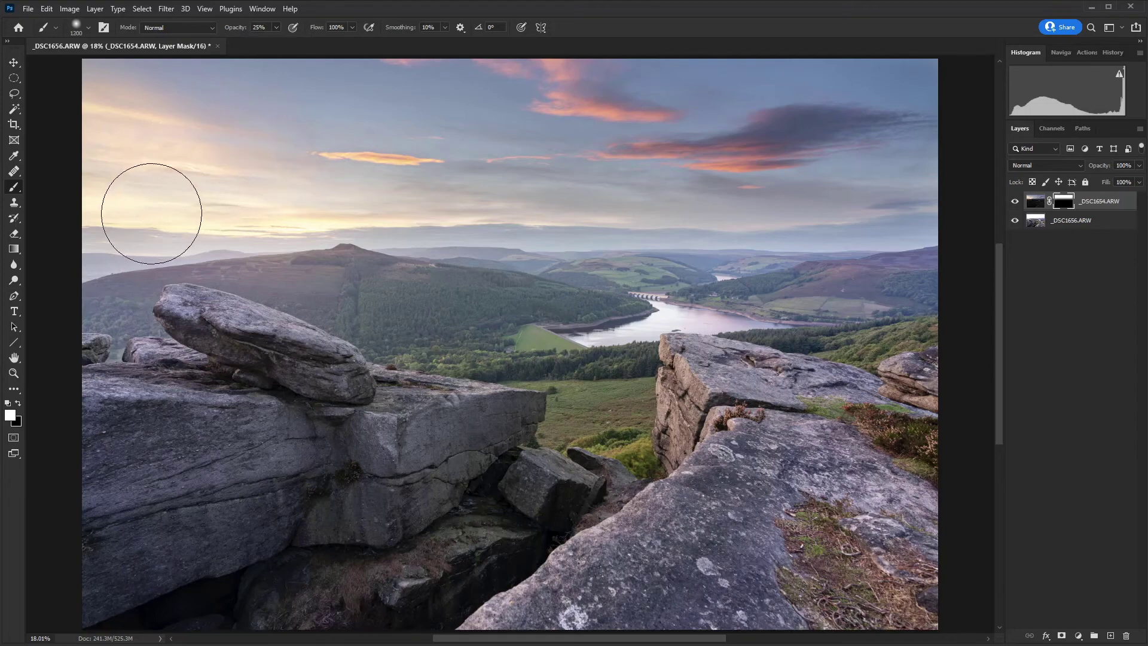
# - Paint the dark exposure over the horizon haze, undo the hillside stroke, and view the mask alone
pyautogui.moveTo(131, 235)
pyautogui.mouseDown()
pyautogui.moveTo(225, 218)
pyautogui.moveTo(825, 243)
pyautogui.moveTo(999, 281)
pyautogui.mouseUp()
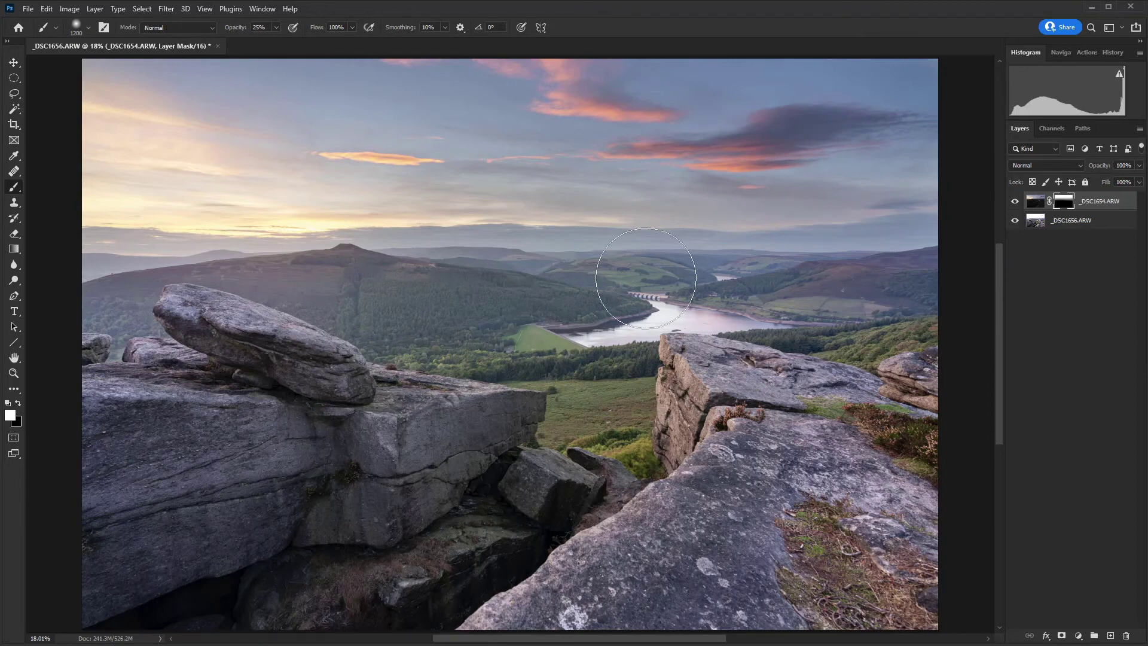
pyautogui.moveTo(635, 277)
pyautogui.mouseDown()
pyautogui.moveTo(501, 279)
pyautogui.moveTo(556, 277)
pyautogui.moveTo(415, 259)
pyautogui.moveTo(635, 284)
pyautogui.mouseUp()
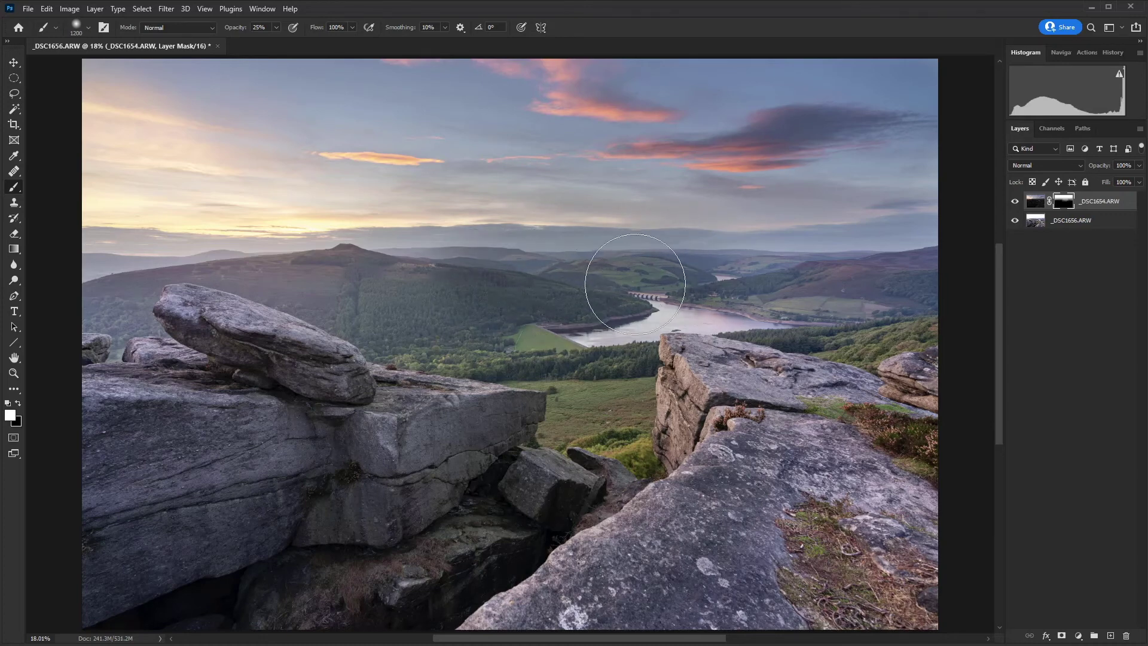
pyautogui.hotkey('ctrl', 'z')
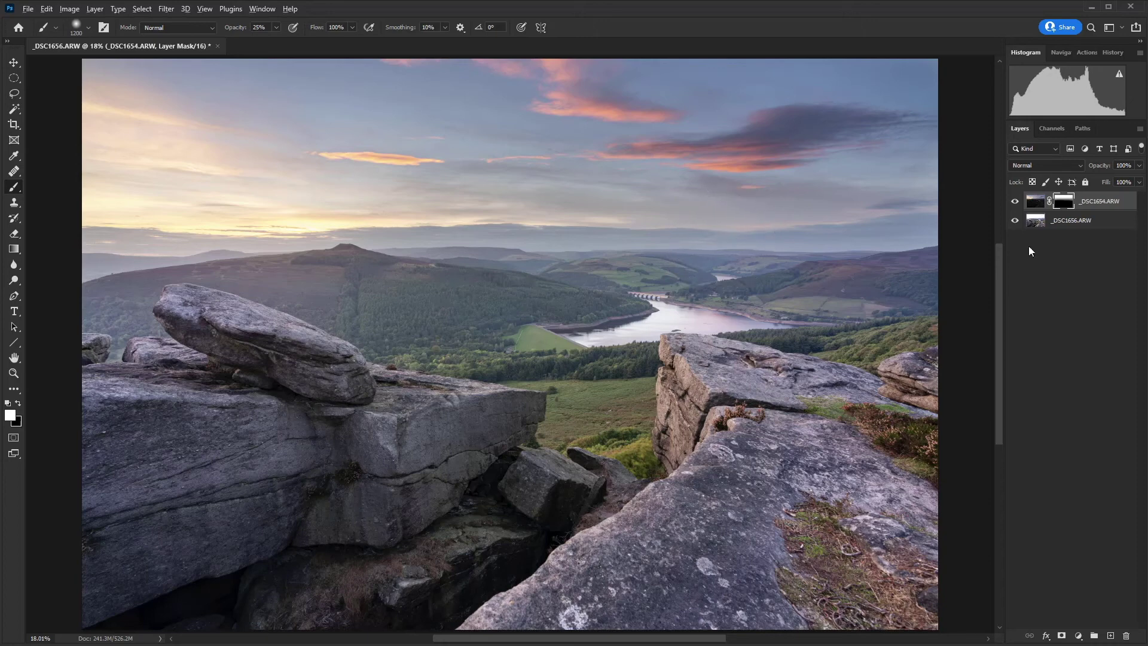
pyautogui.keyDown('alt'); pyautogui.click(1069, 205); pyautogui.keyUp('alt')
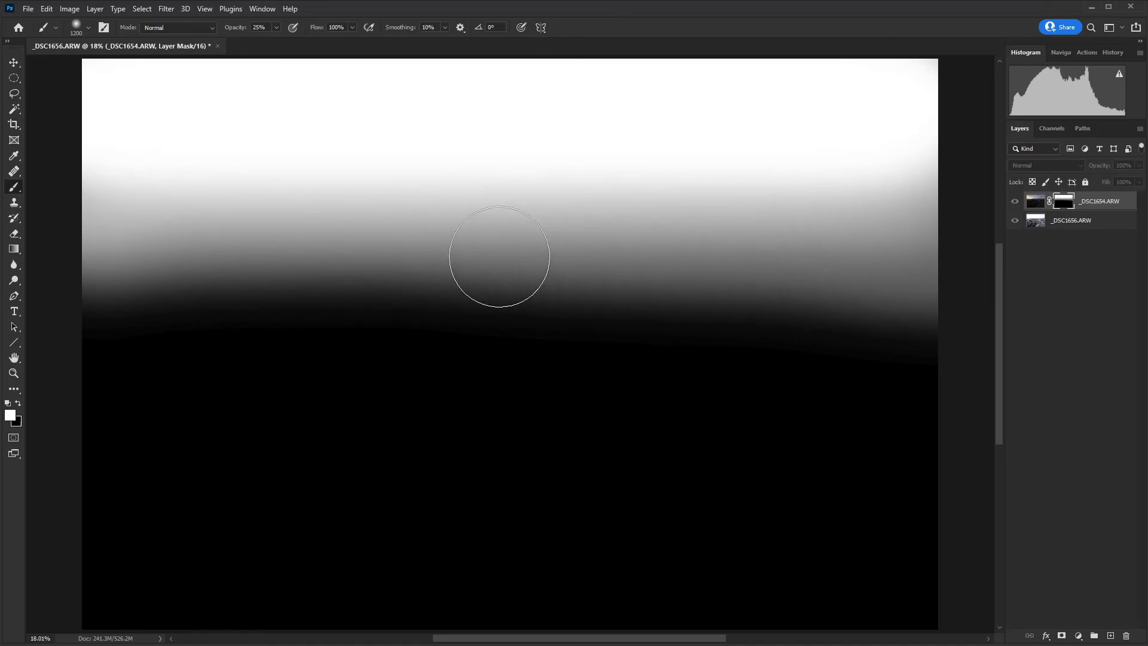
# - Paint a soft 1700 px mask stroke along the horizon, then toggle _DSC1654.ARW to compare
pyautogui.keyDown('alt'); pyautogui.click(1063, 206); pyautogui.keyUp('alt')
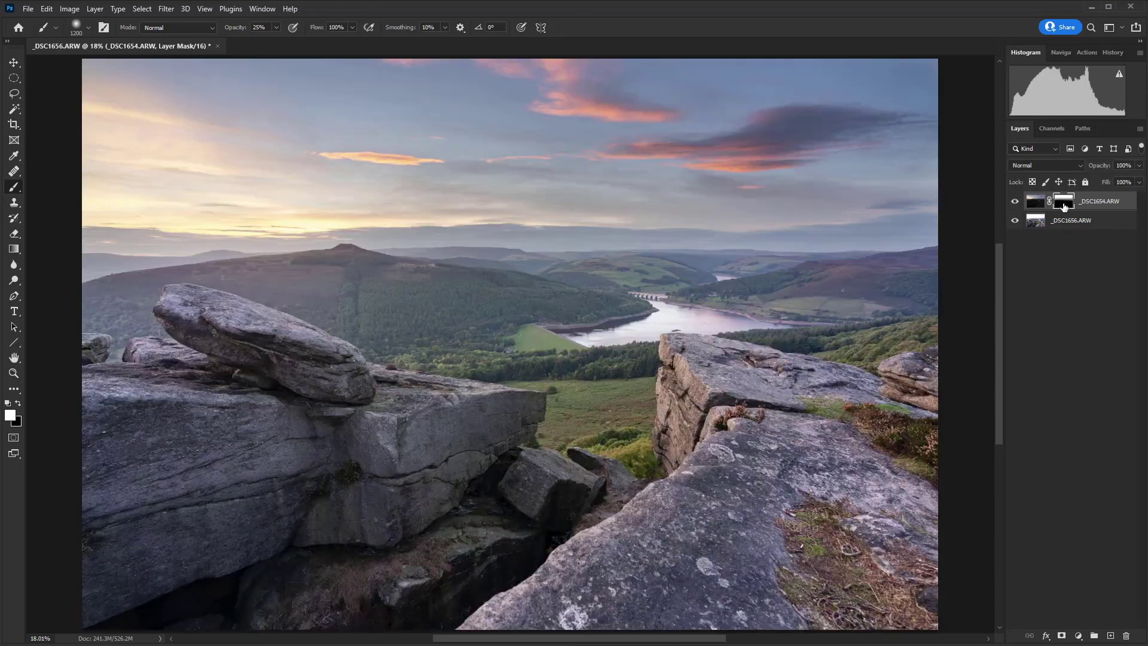
pyautogui.press(']')
pyautogui.press(']')
pyautogui.press(']')
pyautogui.press(']')
pyautogui.press(']')
pyautogui.moveTo(297, 241)
pyautogui.mouseDown()
pyautogui.moveTo(115, 233)
pyautogui.moveTo(99, 221)
pyautogui.moveTo(241, 192)
pyautogui.moveTo(95, 192)
pyautogui.moveTo(87, 225)
pyautogui.moveTo(65, 233)
pyautogui.moveTo(307, 167)
pyautogui.moveTo(763, 159)
pyautogui.moveTo(884, 269)
pyautogui.mouseUp()
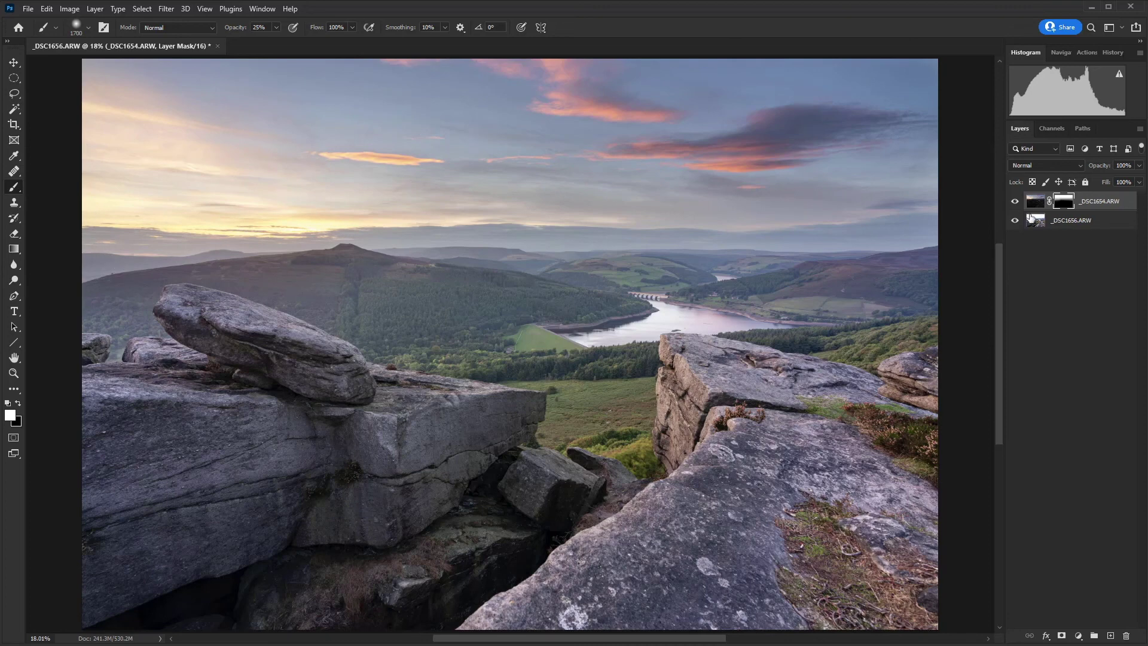
pyautogui.click(1015, 201)
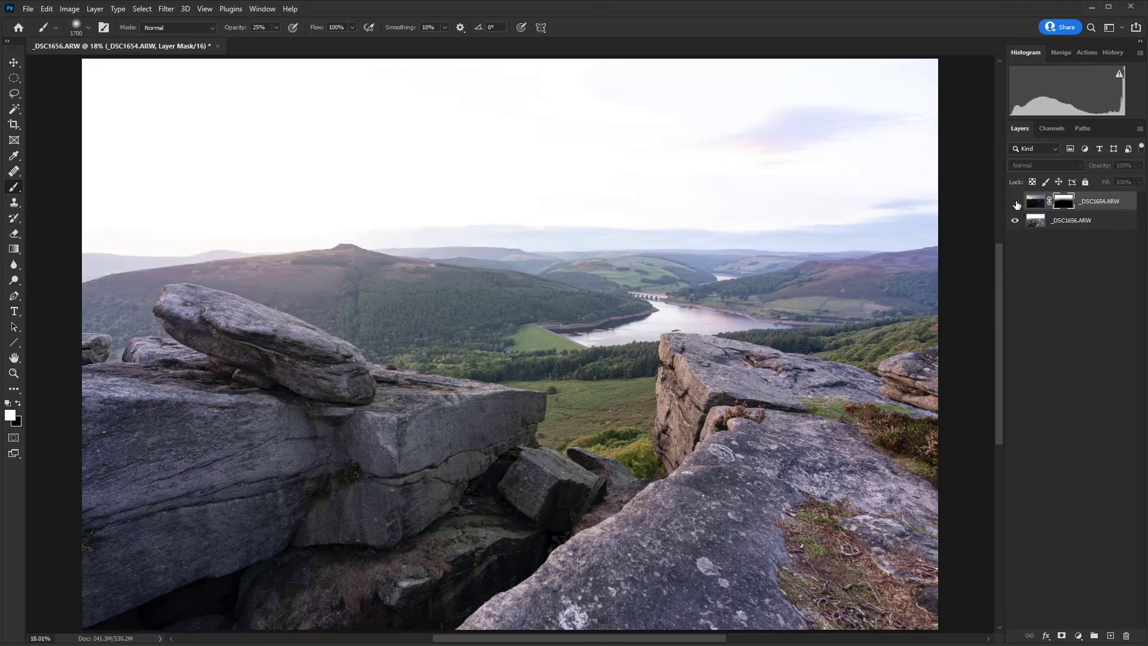
pyautogui.click(1015, 202)
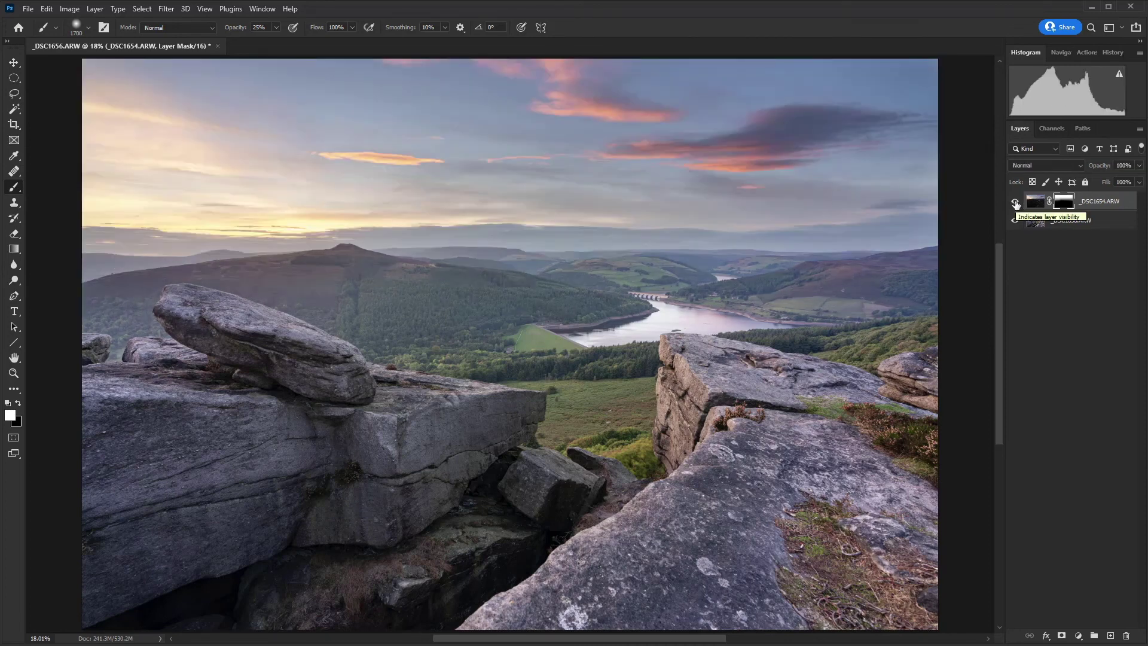